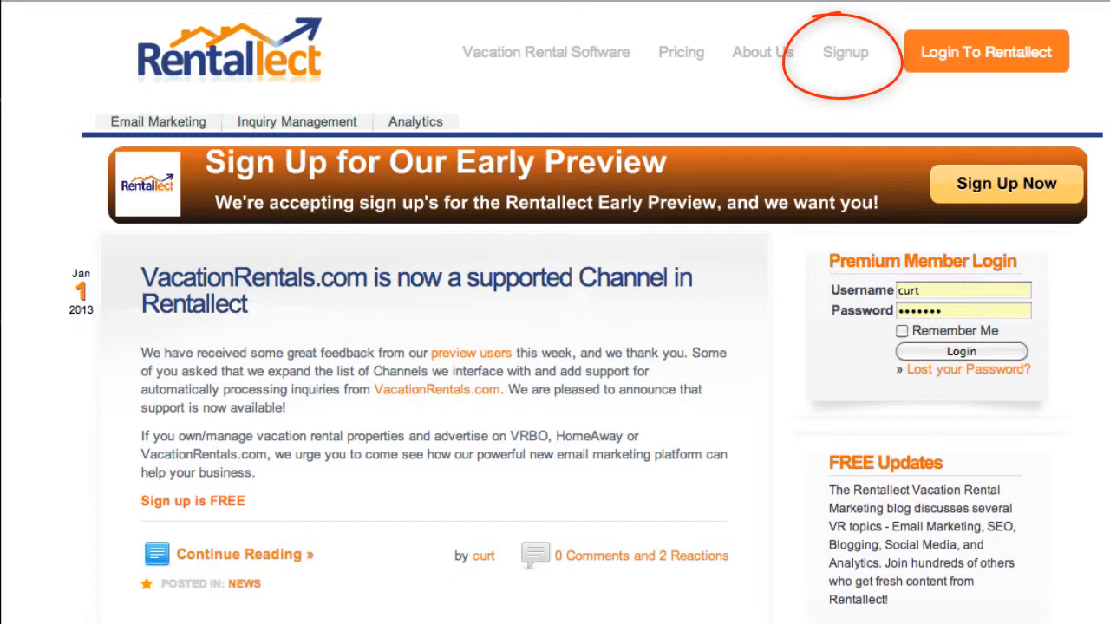
Step: Log in to Rentallect with the saved credentials and go to the Email Marketing application
click(977, 61)
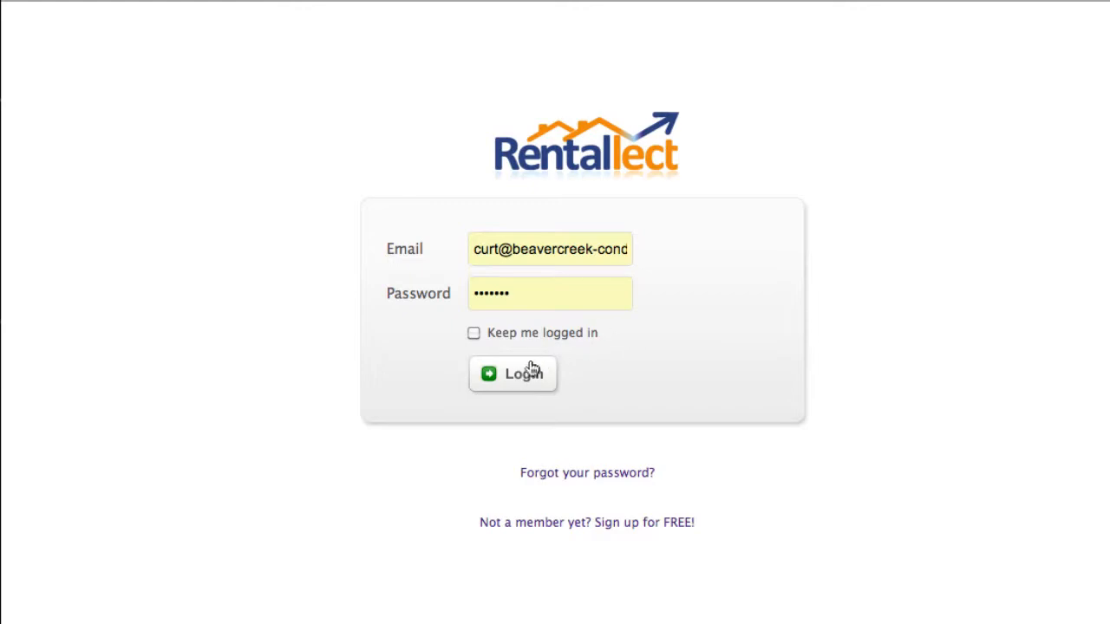
click(515, 376)
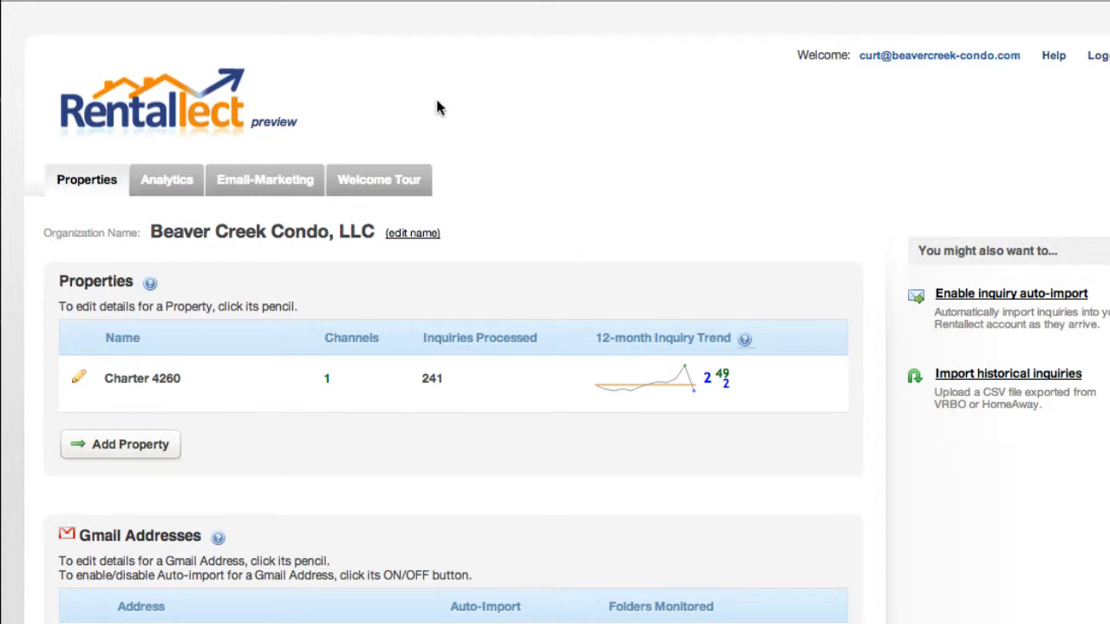
click(262, 183)
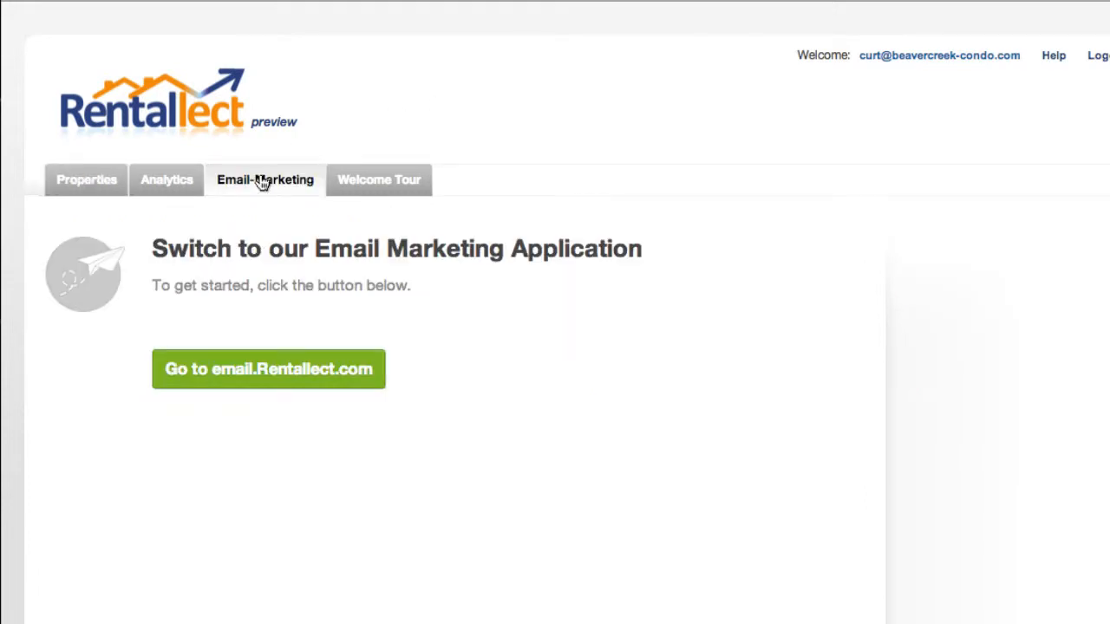
click(257, 372)
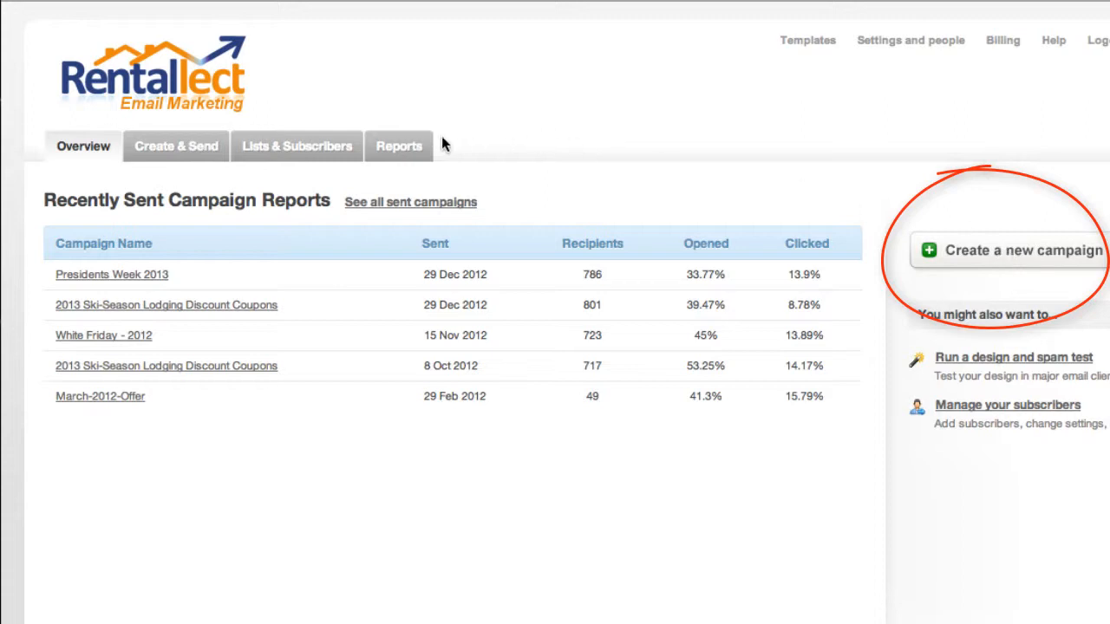
Step: Start a new regular email campaign and name it "demo"
click(169, 149)
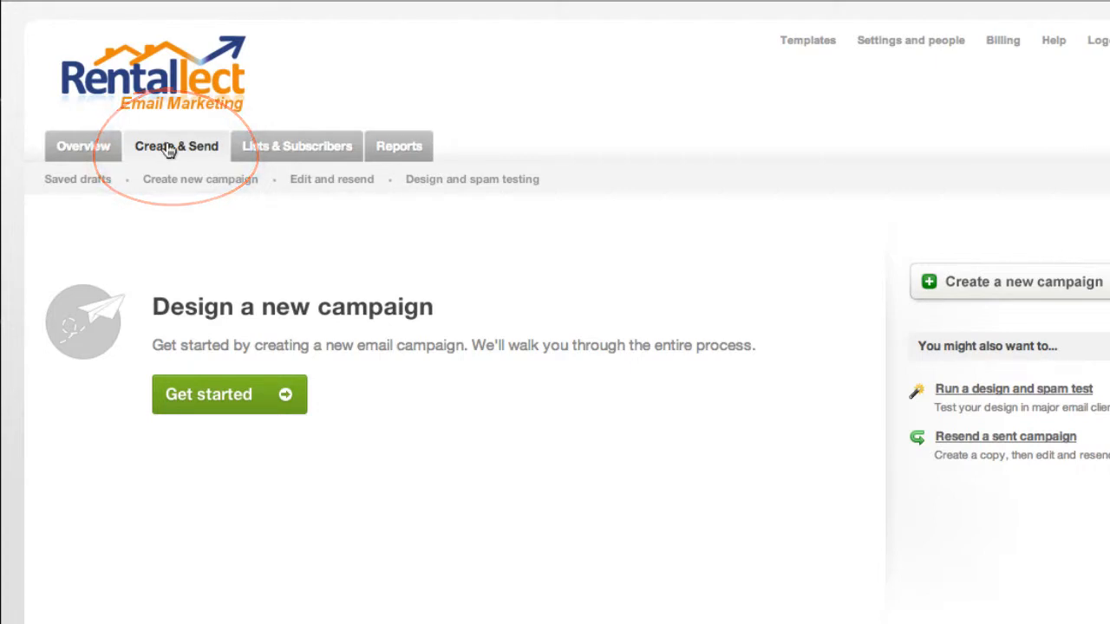
click(216, 400)
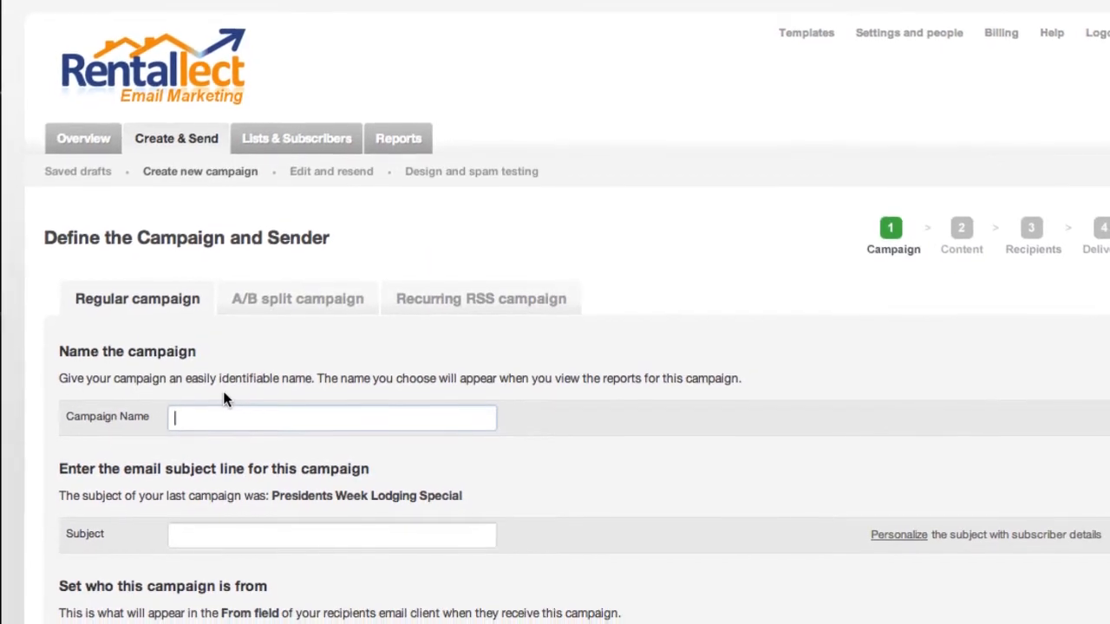
text(demo)
Step: Set the campaign's subject to the last campaign's subject, "Presidents Week Lodging Special", and continue to the content format selection
key(Tab)
text(demo)
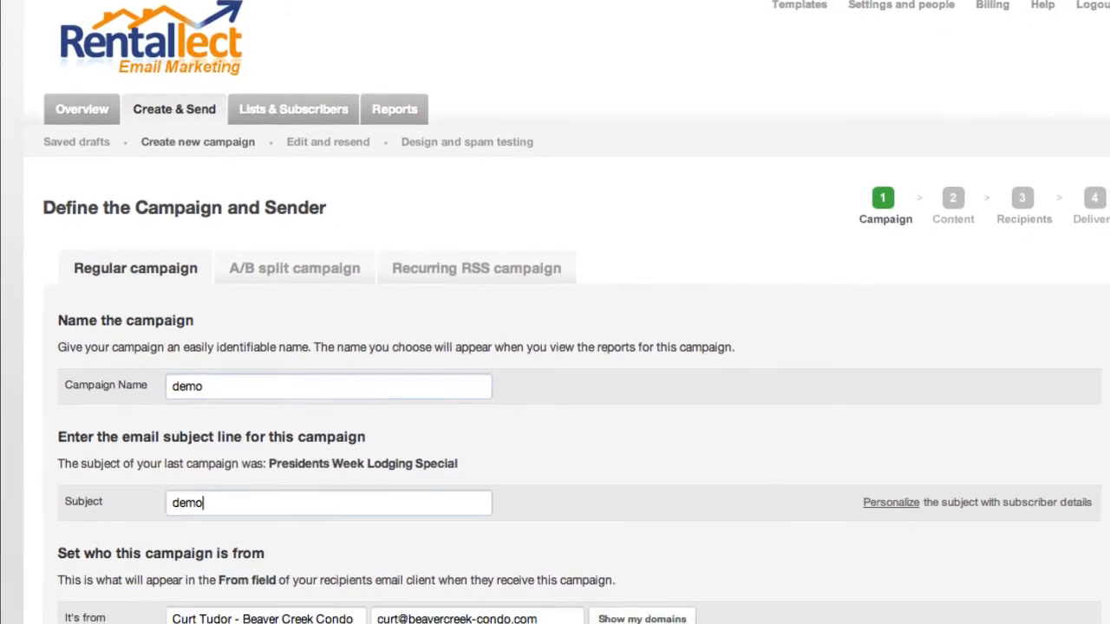
double_click(294, 451)
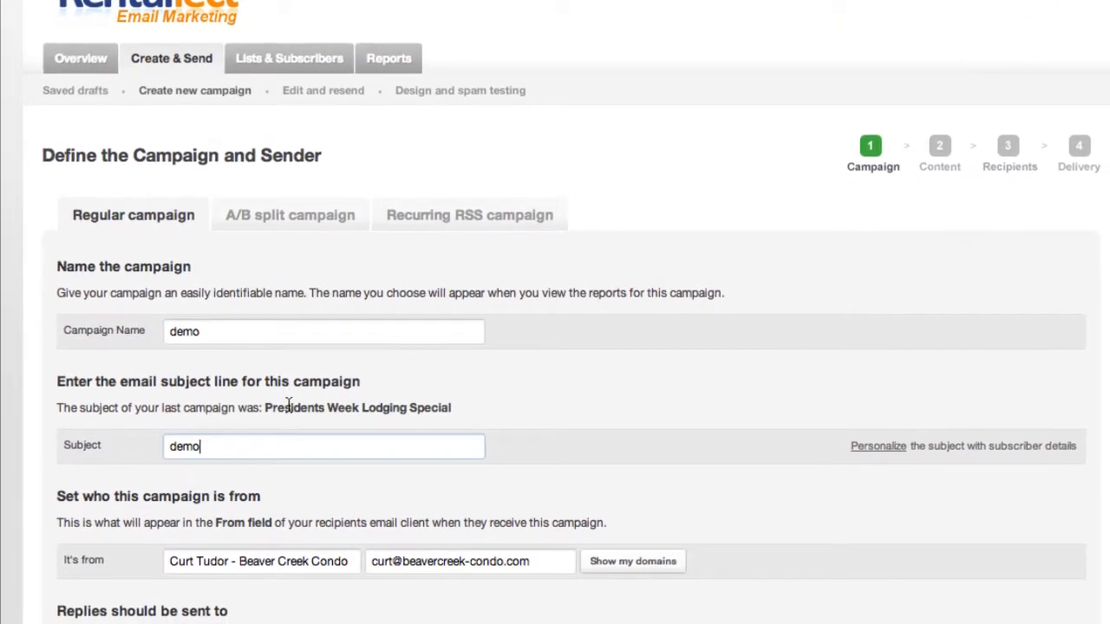
drag(287, 388, 447, 390)
key(ctrl+c)
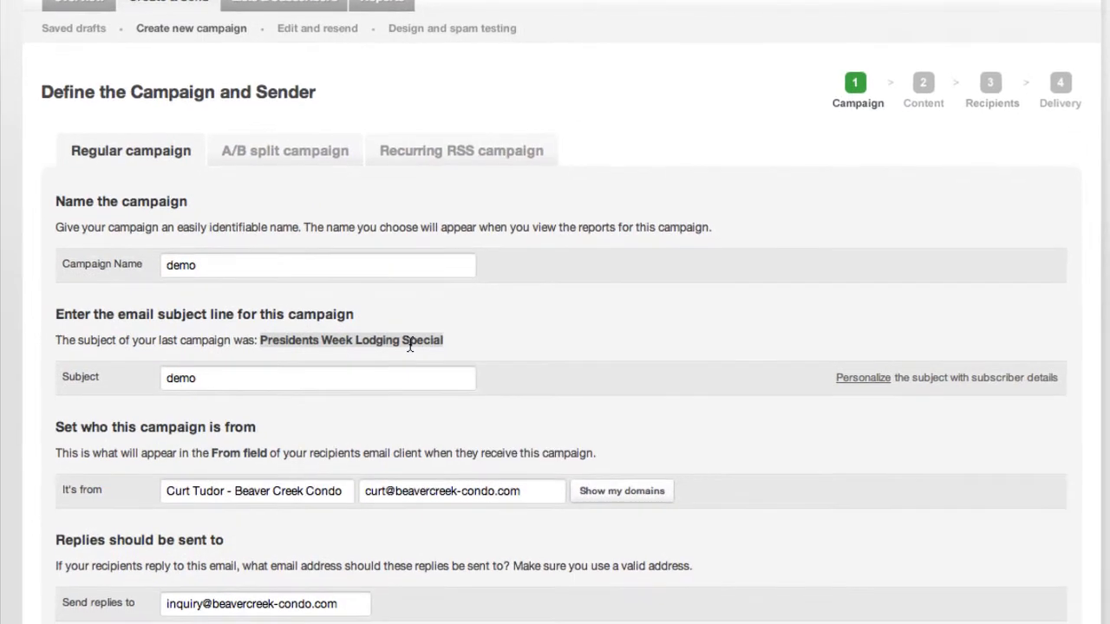
double_click(186, 364)
key(ctrl+v)
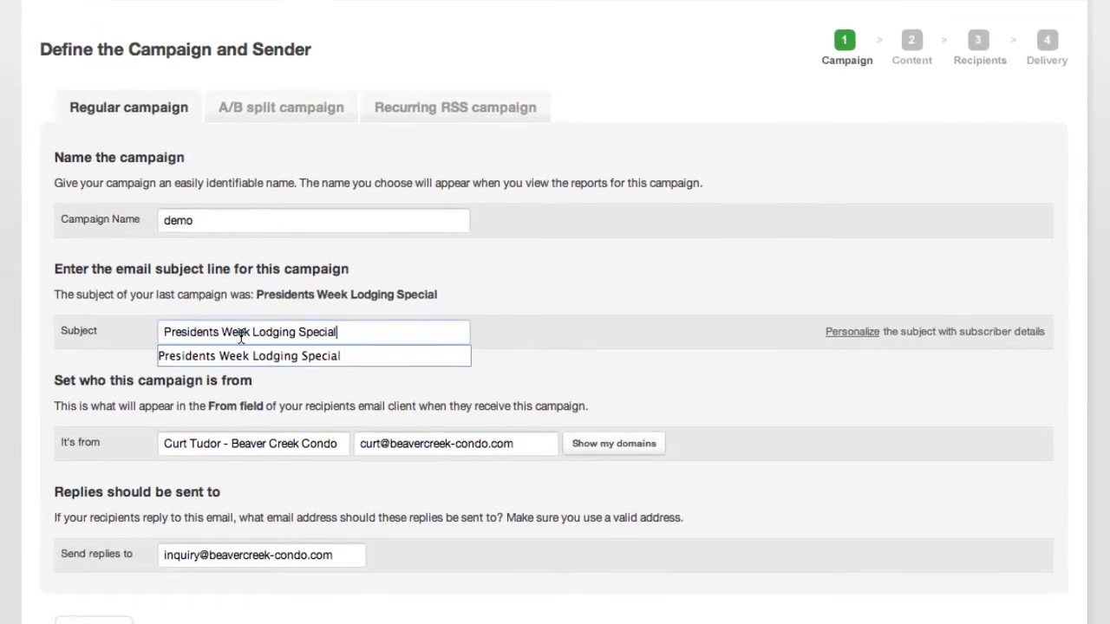
click(550, 312)
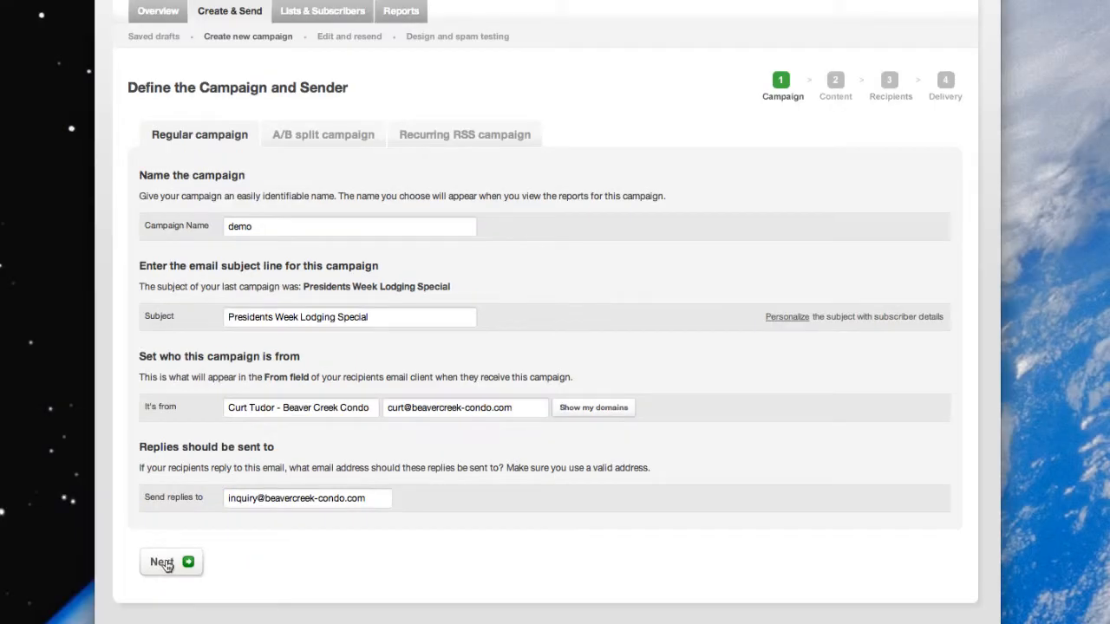
click(167, 565)
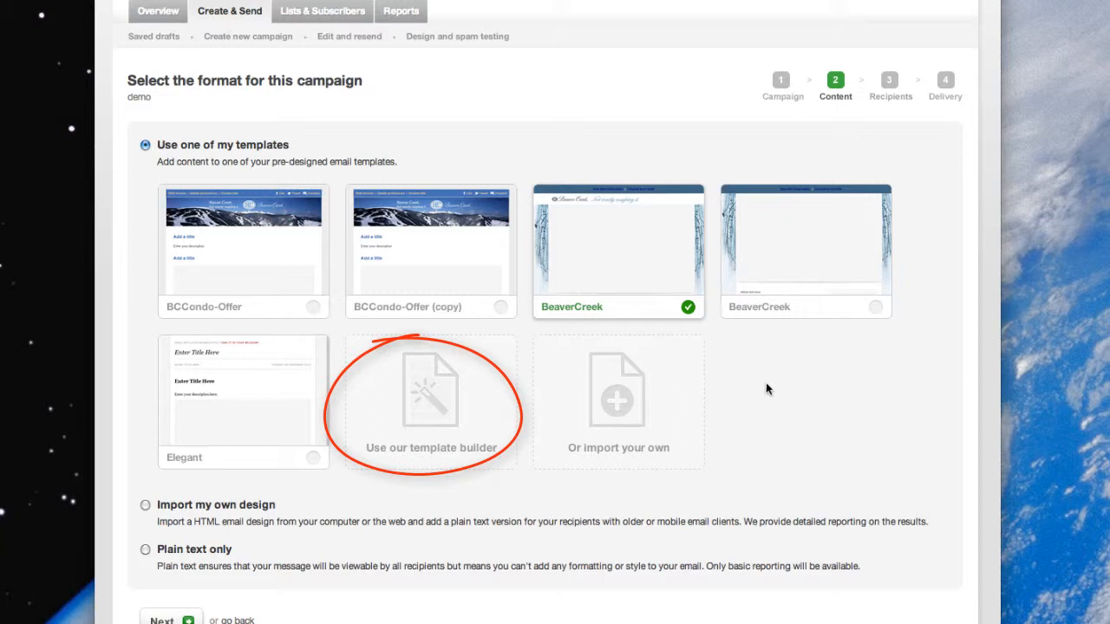
Step: Try the Basic newsletter layout in the template builder and return to the campaign's format selection
click(425, 398)
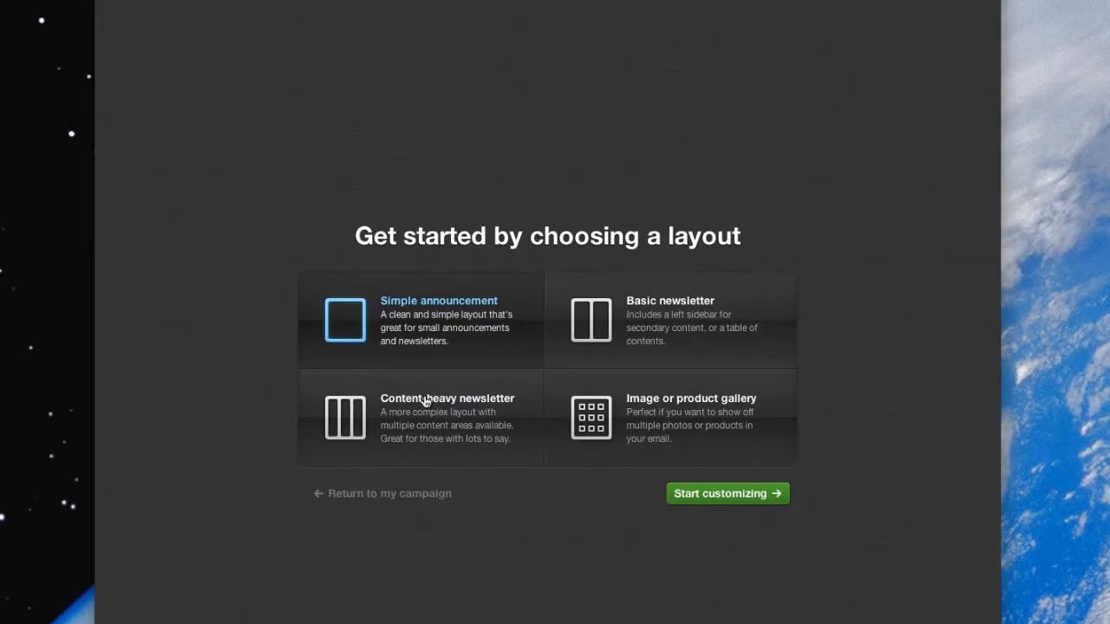
click(695, 337)
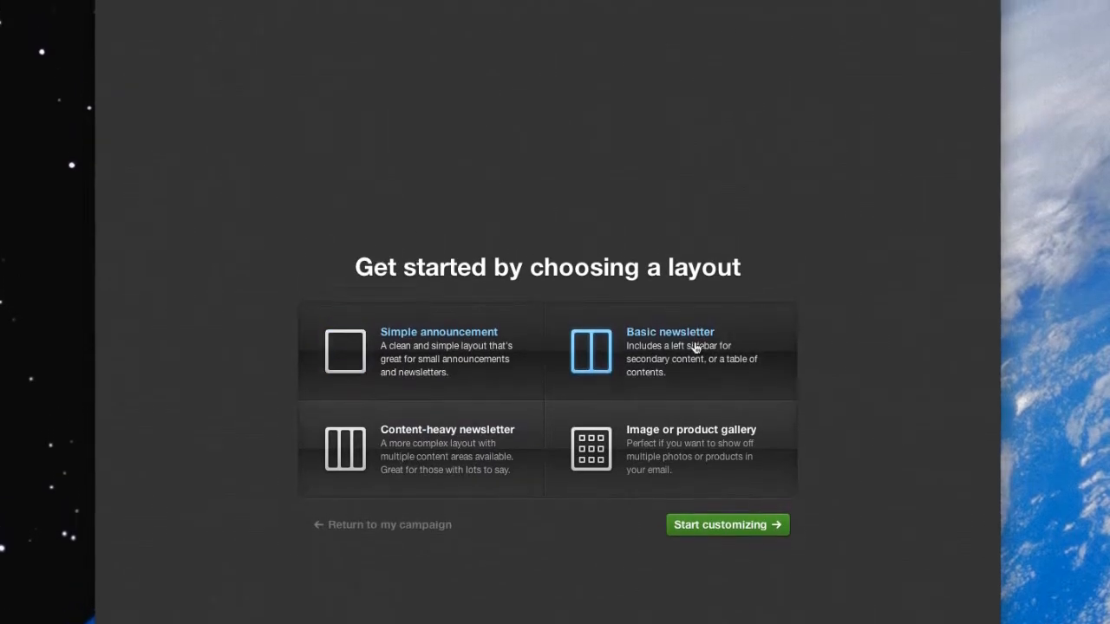
click(714, 561)
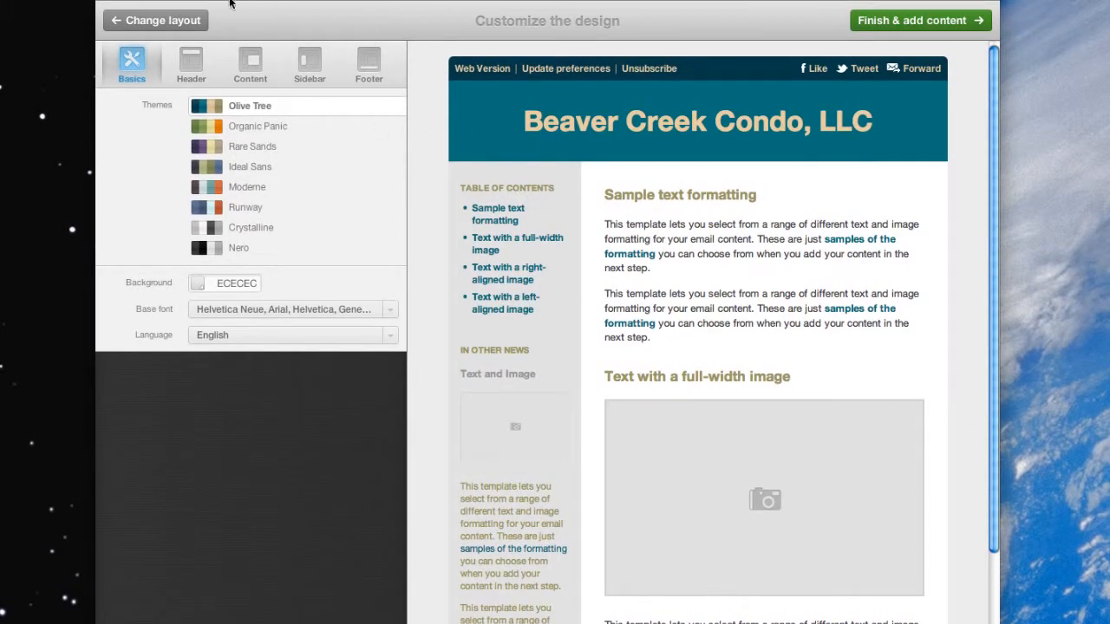
click(173, 20)
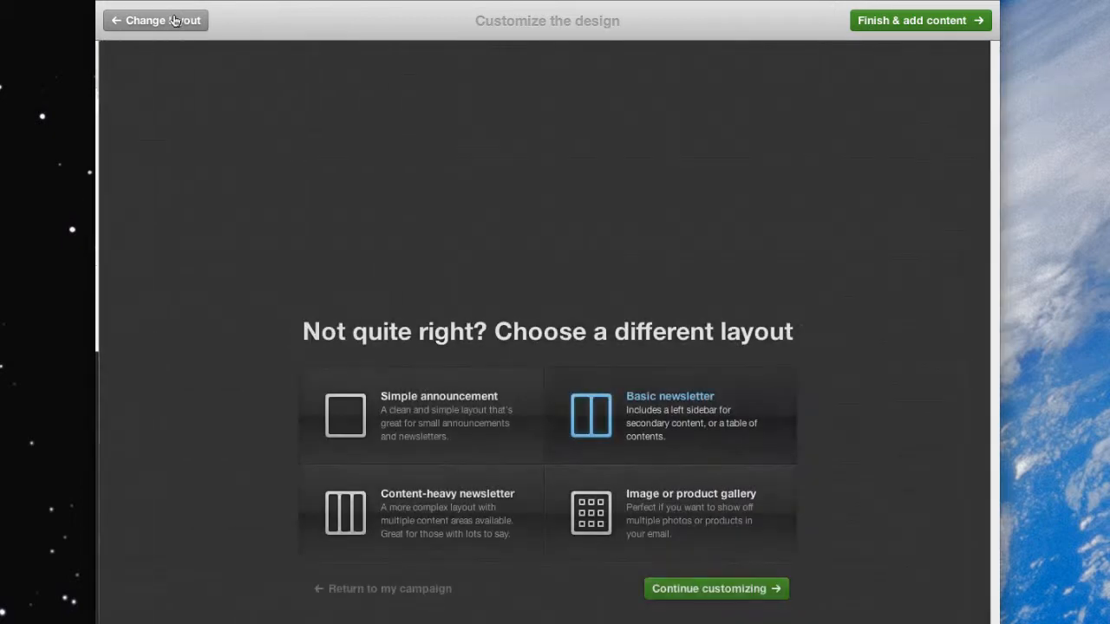
click(378, 592)
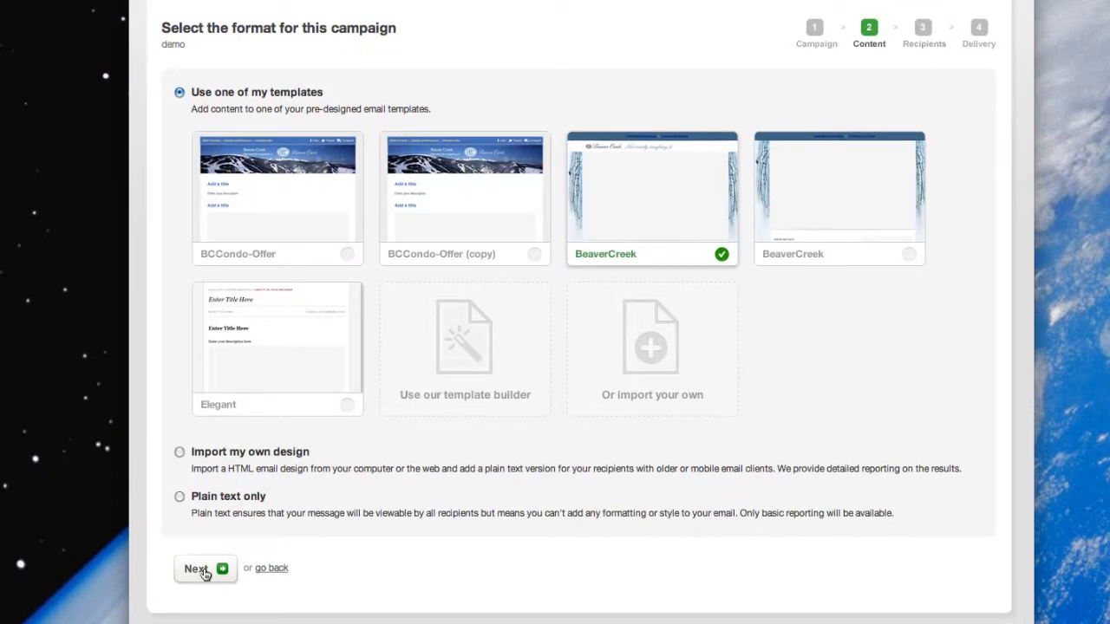
Step: Continue with the BeaverCreek template and open its main image area for editing
click(205, 574)
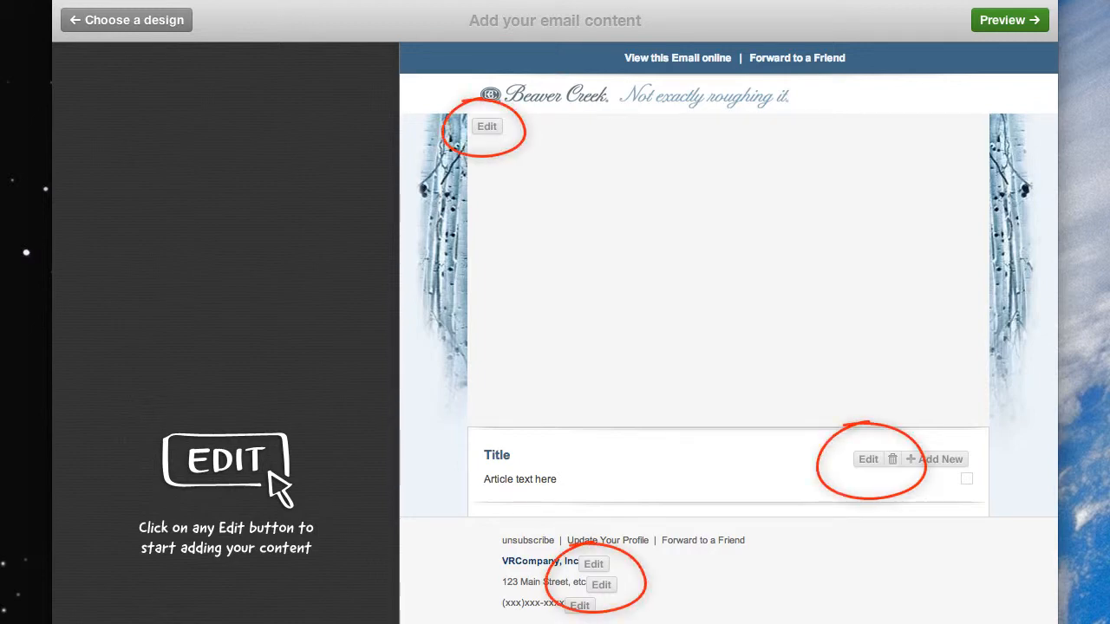
click(487, 127)
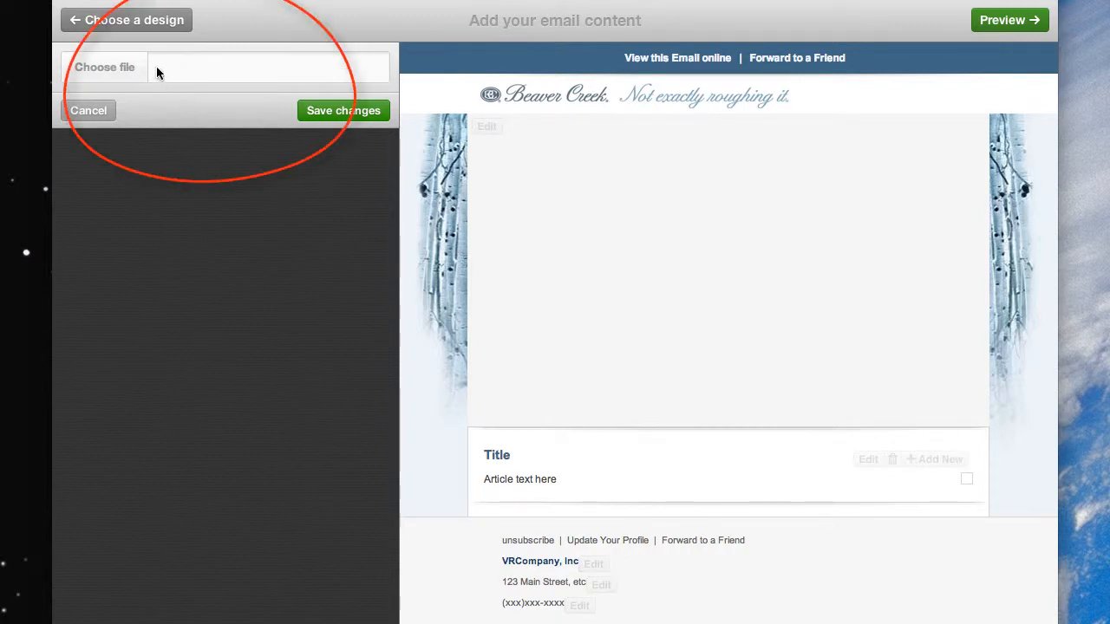
Step: Insert bc2.jpg from the !images folder as the main image and remove it again
click(104, 66)
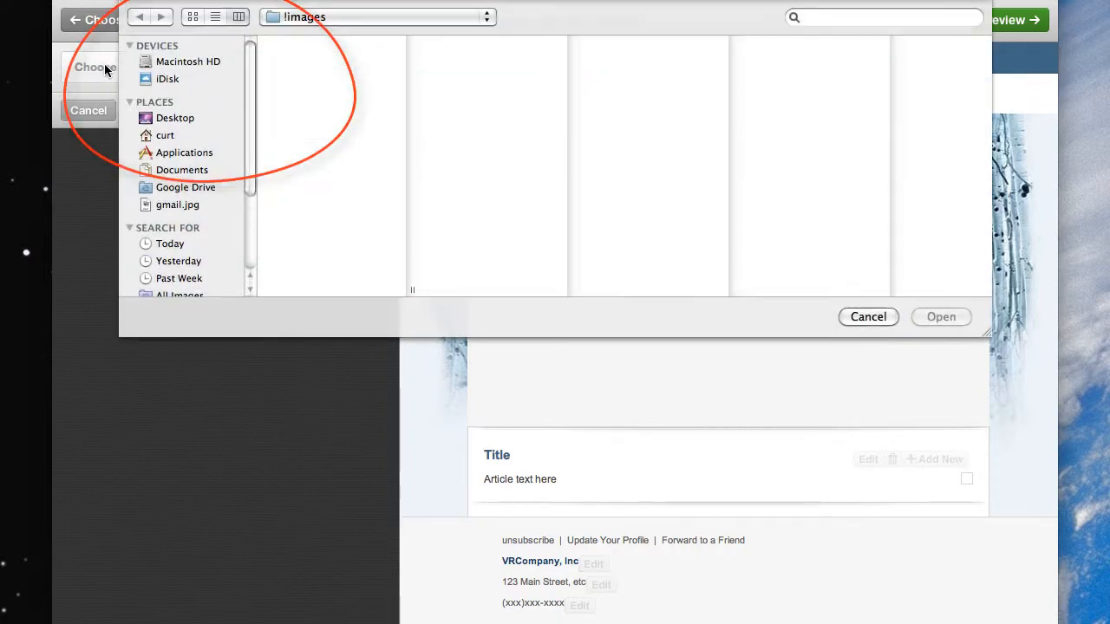
click(322, 56)
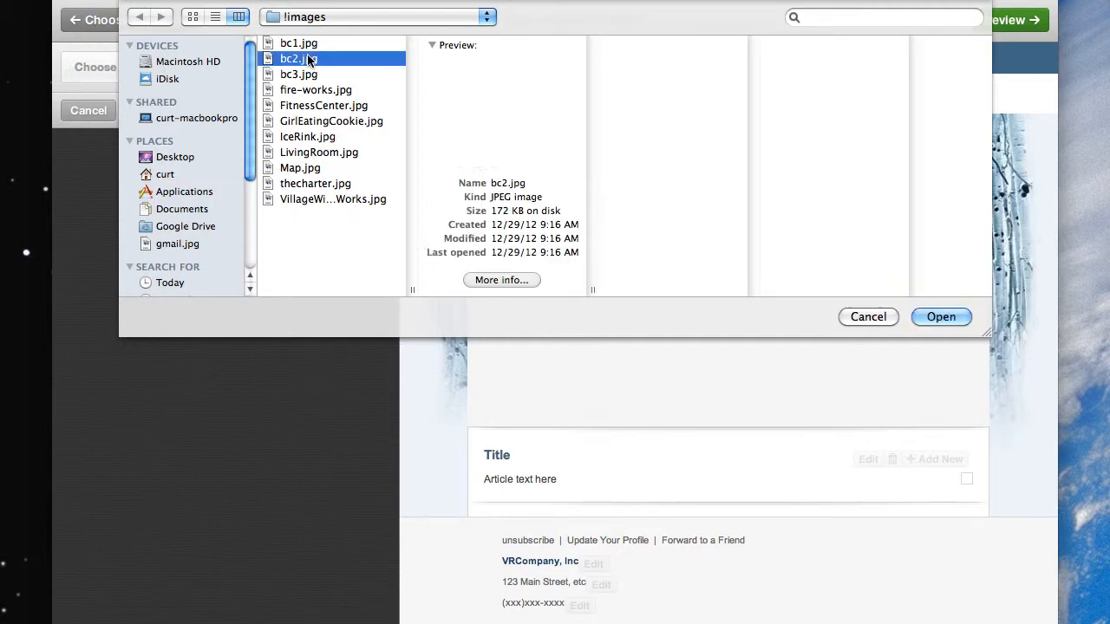
click(299, 45)
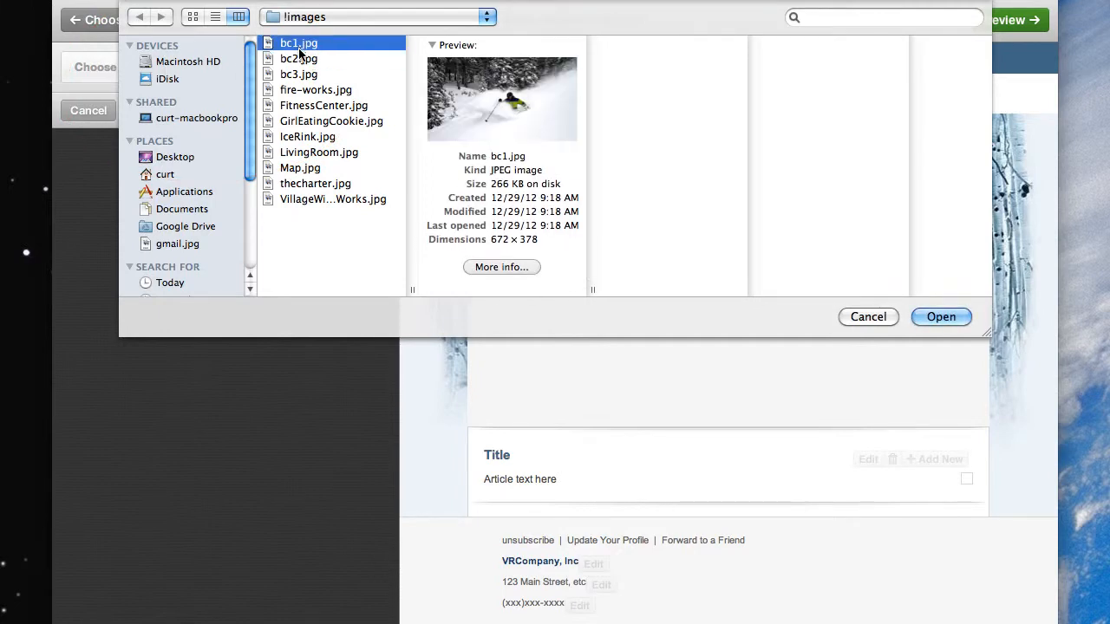
click(299, 59)
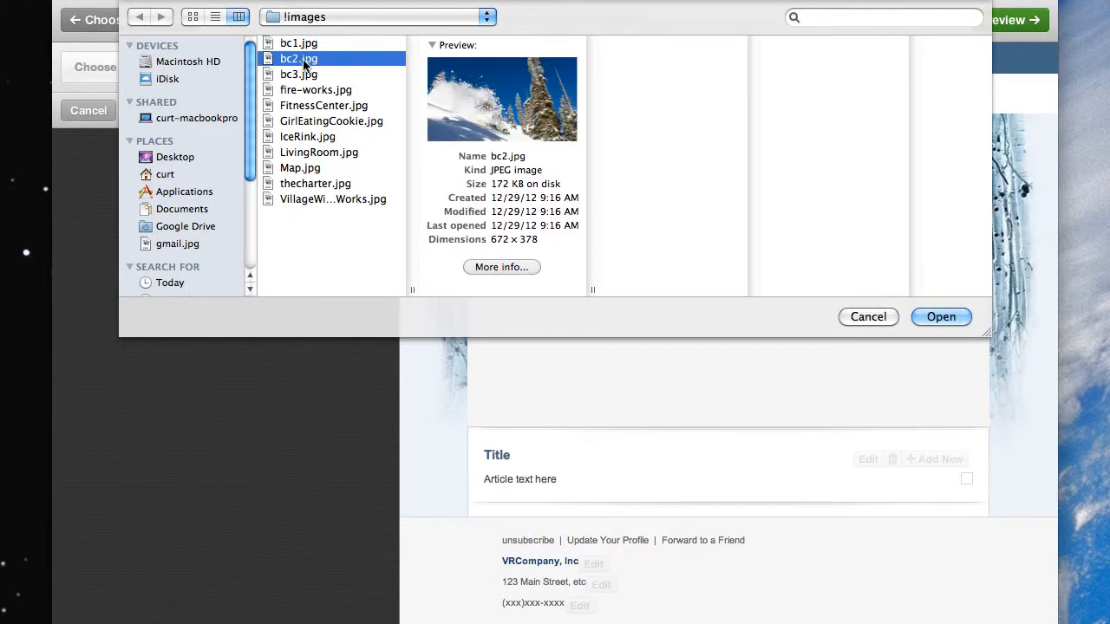
click(942, 317)
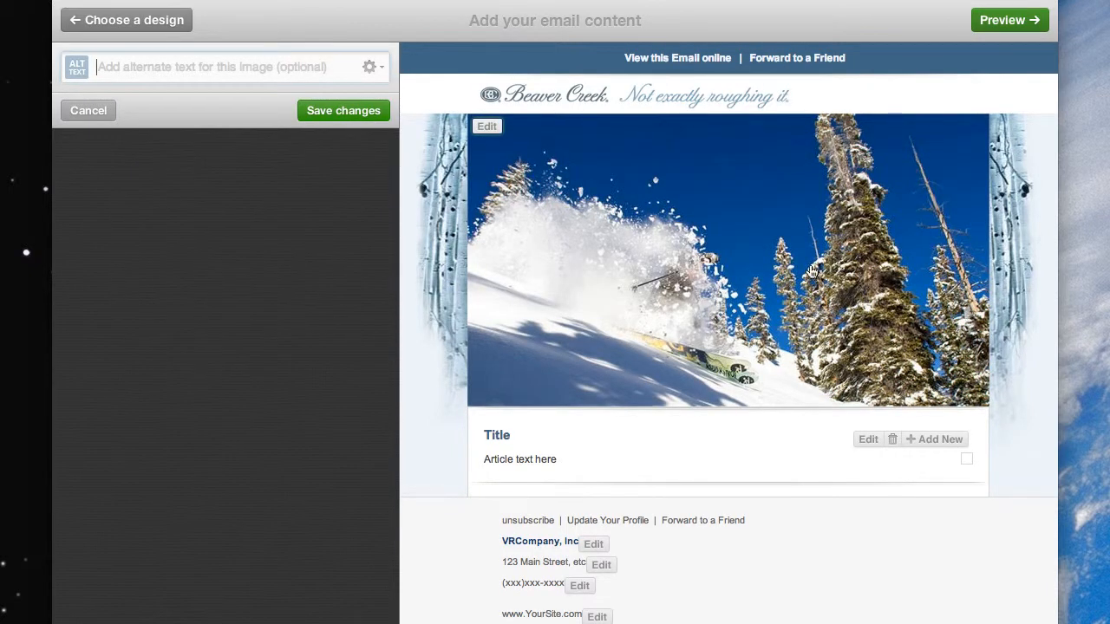
click(370, 68)
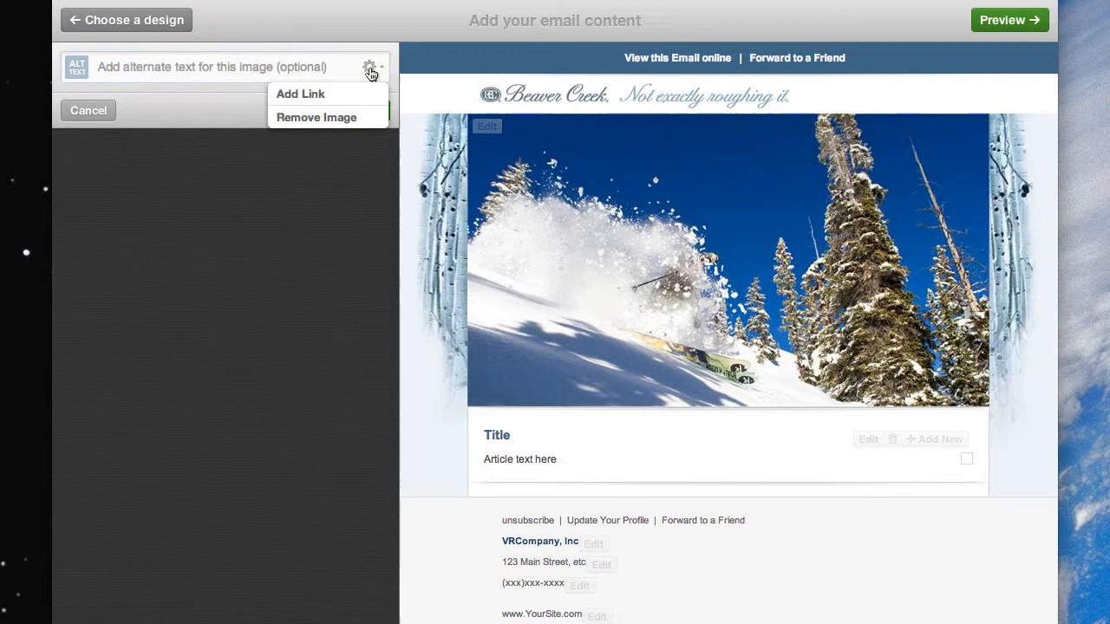
click(317, 117)
Step: Insert bc1.jpg from the !images folder as the email's main image
click(102, 68)
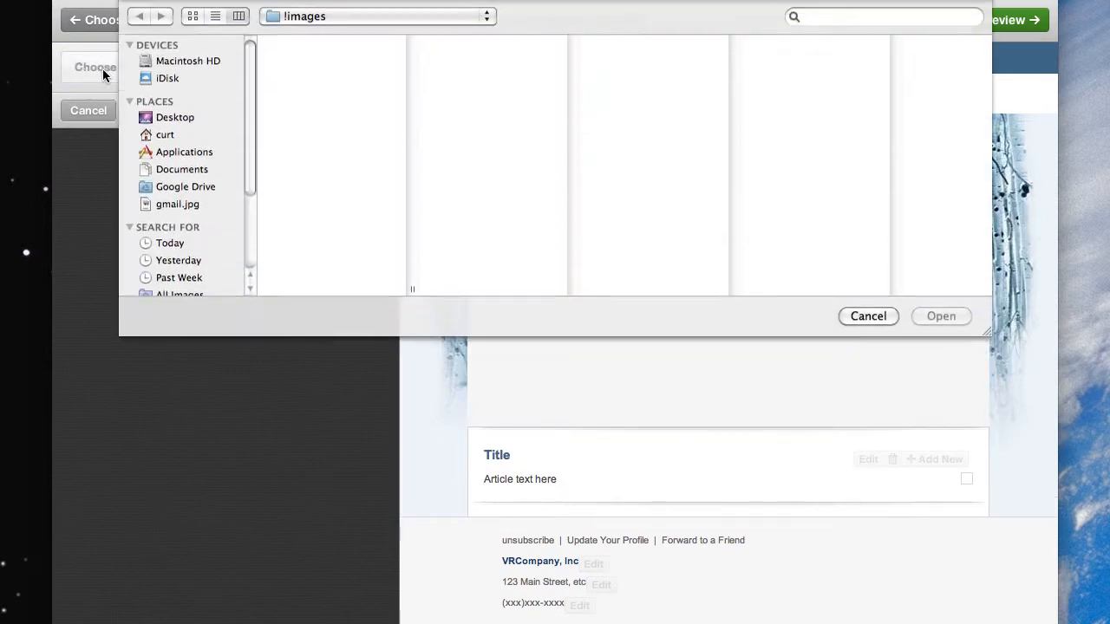
click(310, 44)
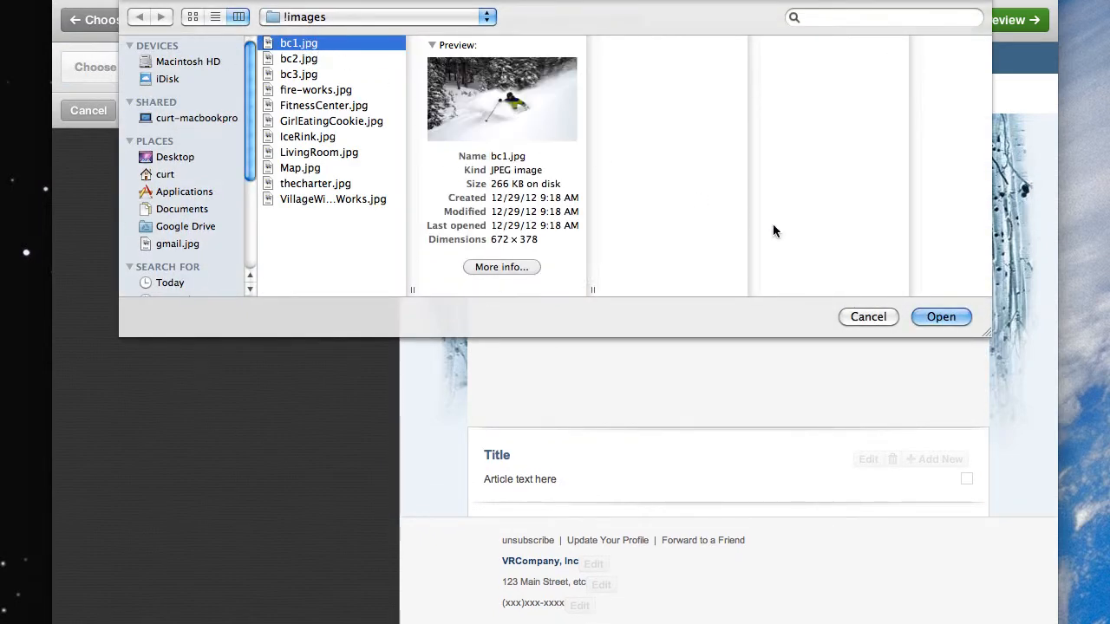
click(943, 320)
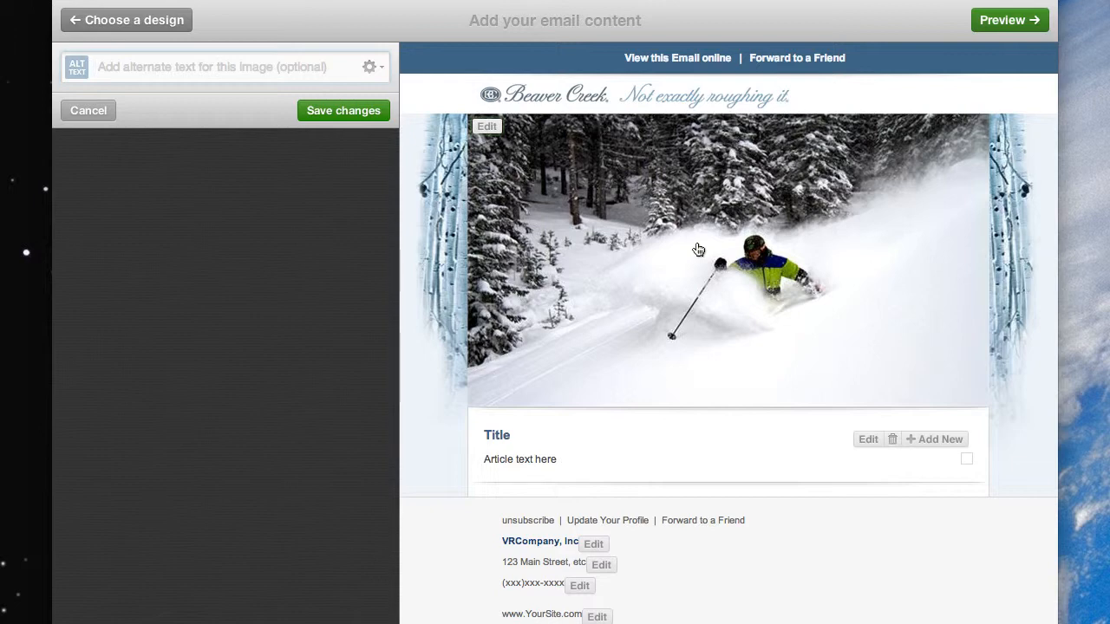
Step: Give the main image the alternate text "Beaver Creek" and save the changes
click(166, 69)
text(Beaver)
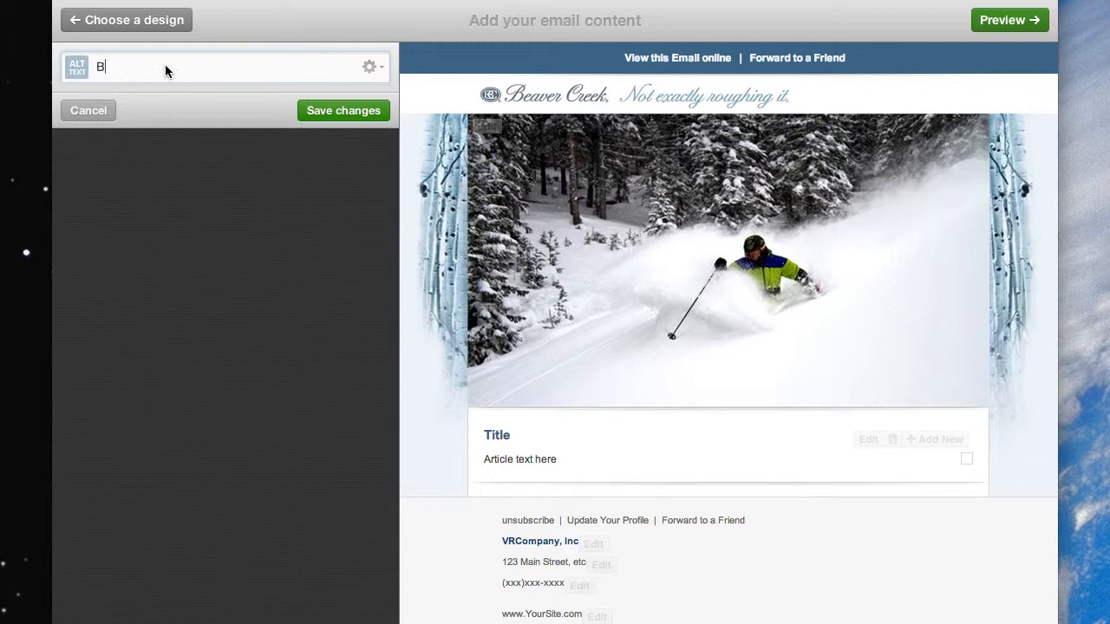
text(ekk)
key(BackSpace)
key(BackSpace)
key(BackSpace)
text(eek)
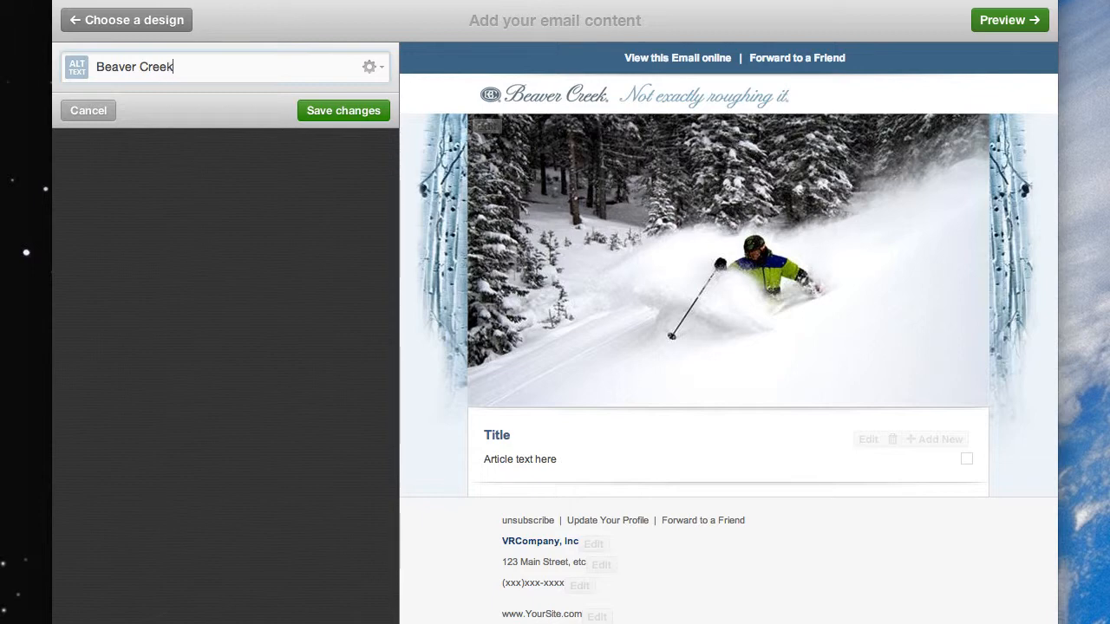
click(312, 114)
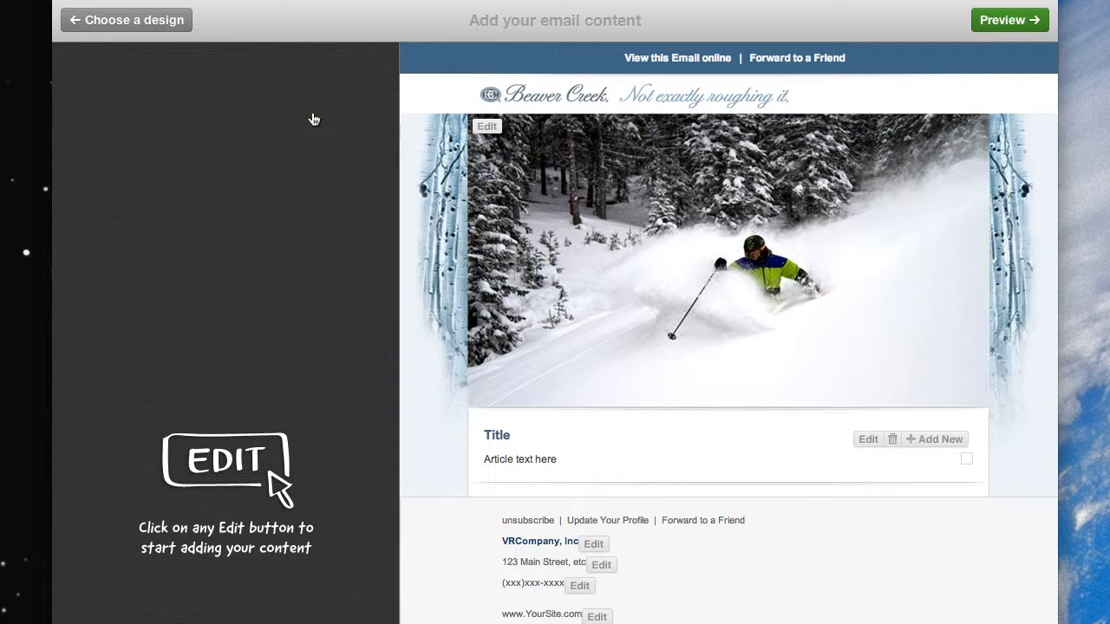
click(491, 129)
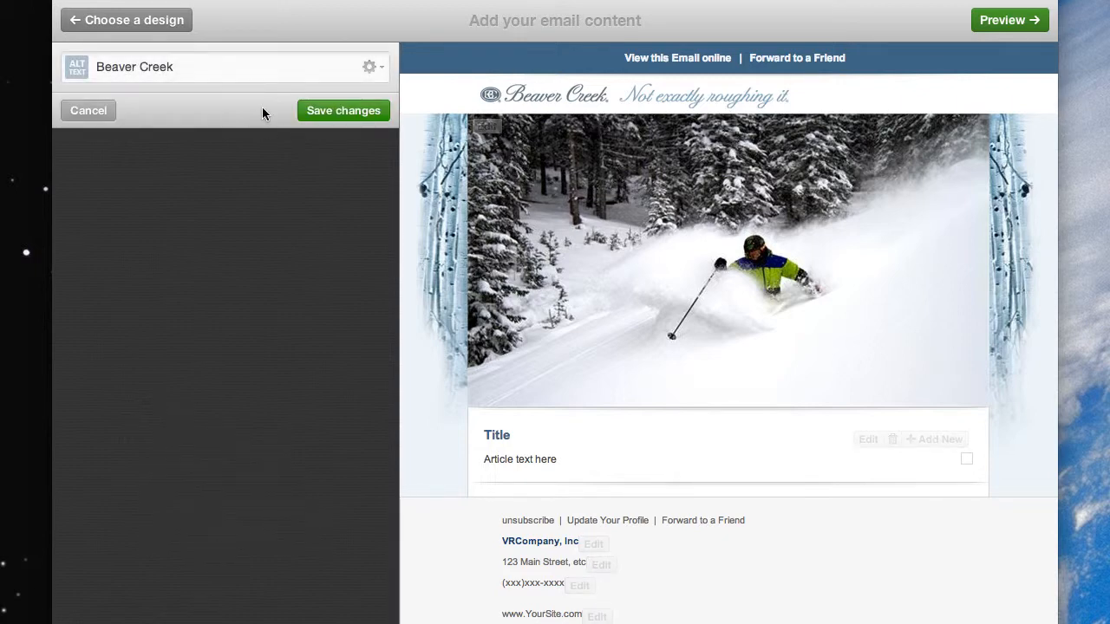
click(378, 68)
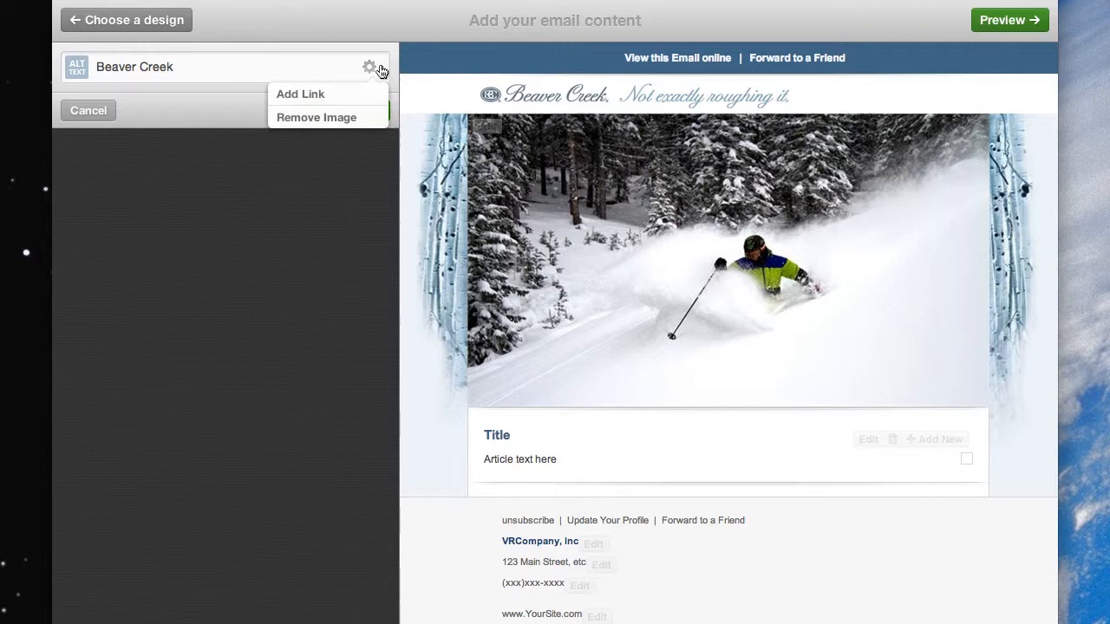
click(301, 95)
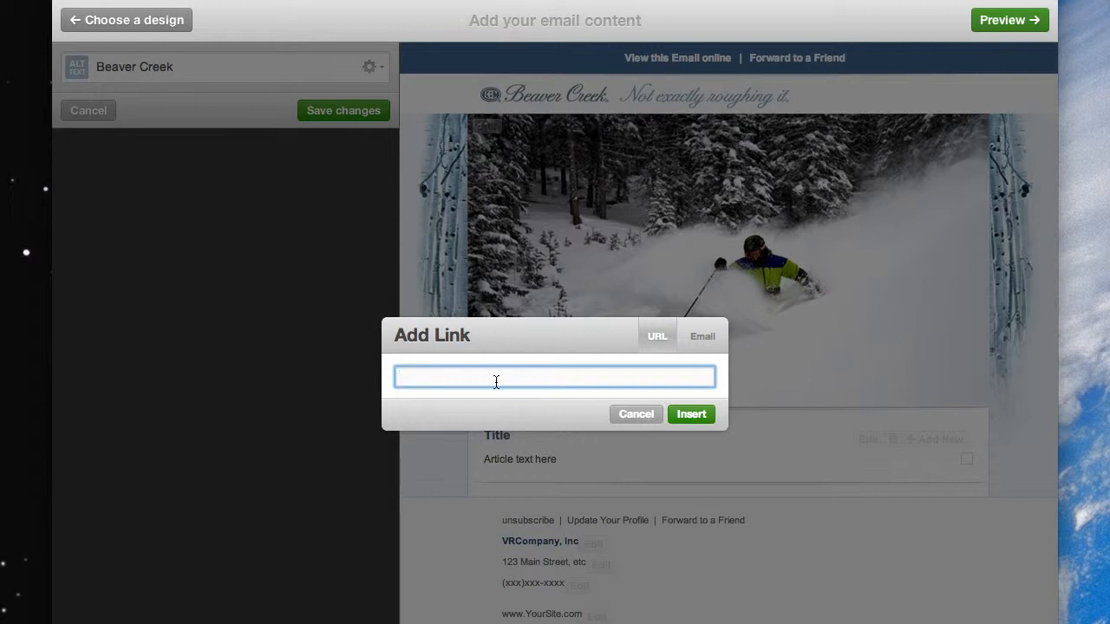
click(636, 416)
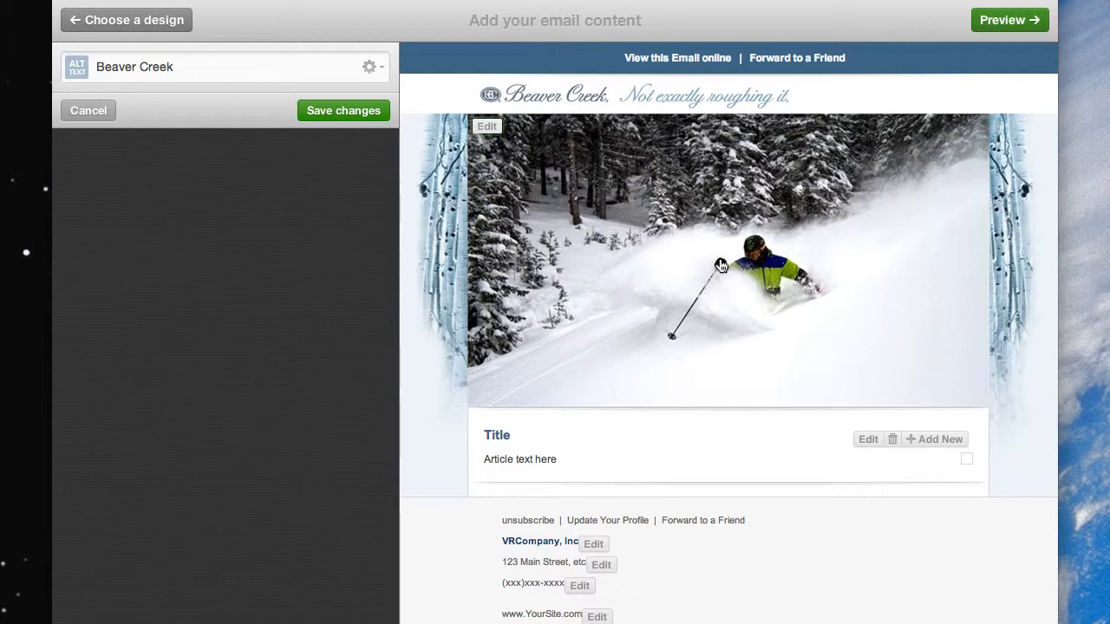
Step: Save the main image changes and set the title of the article below it to "This is a demo"
click(336, 110)
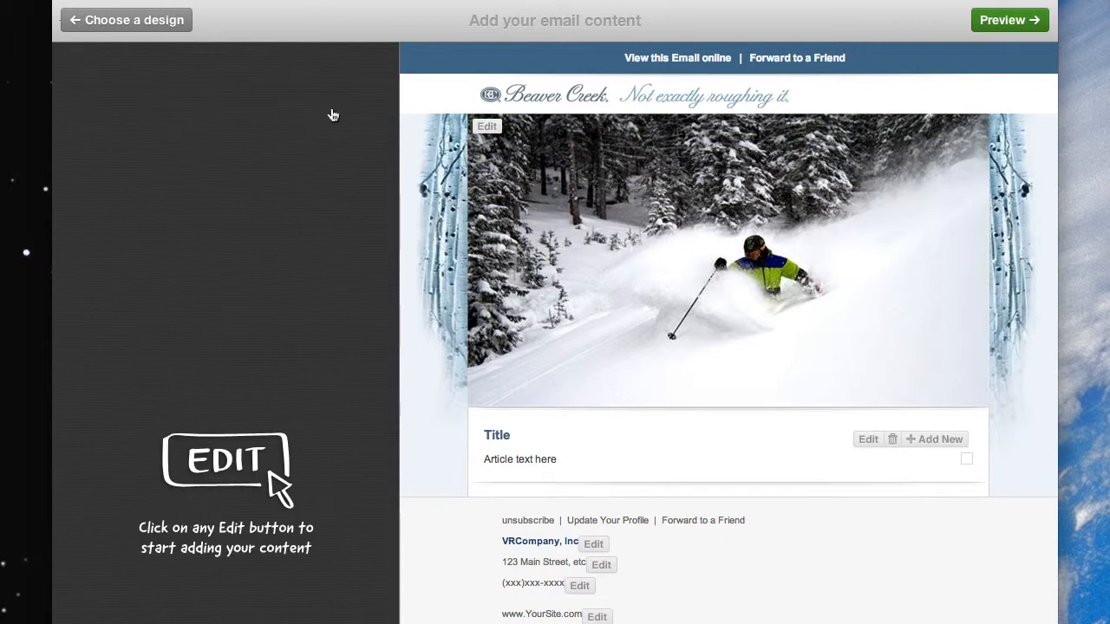
click(868, 440)
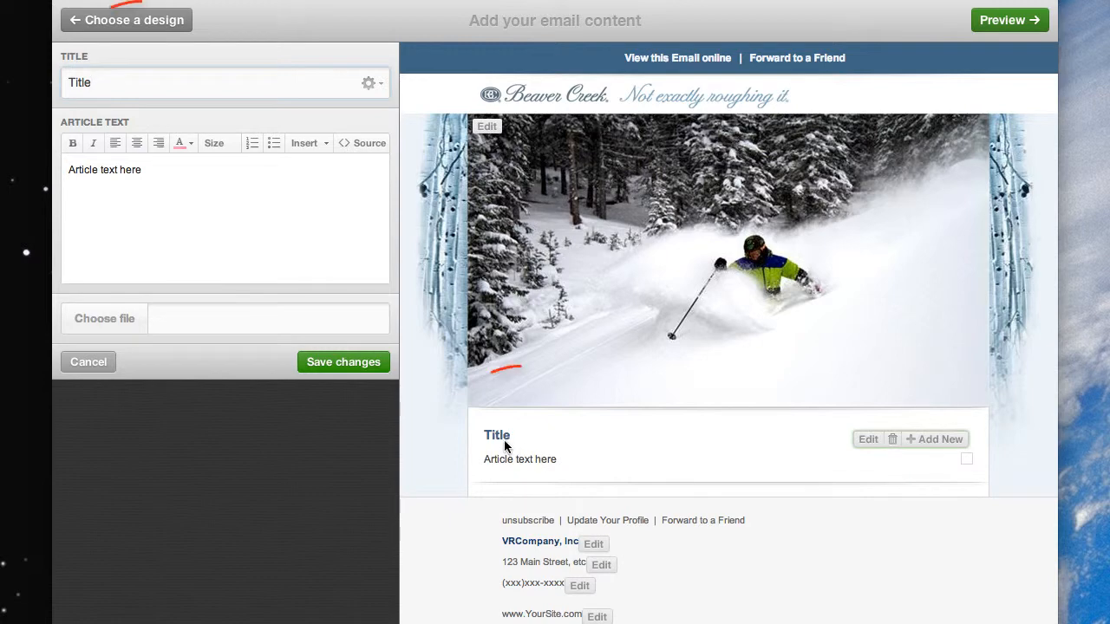
double_click(126, 81)
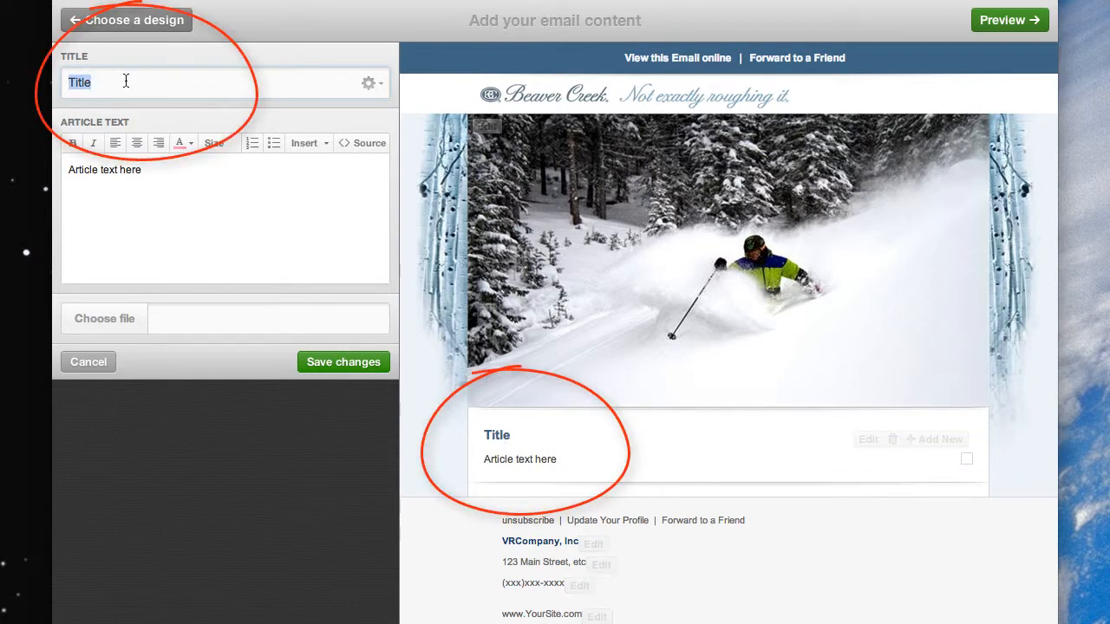
text(this is )
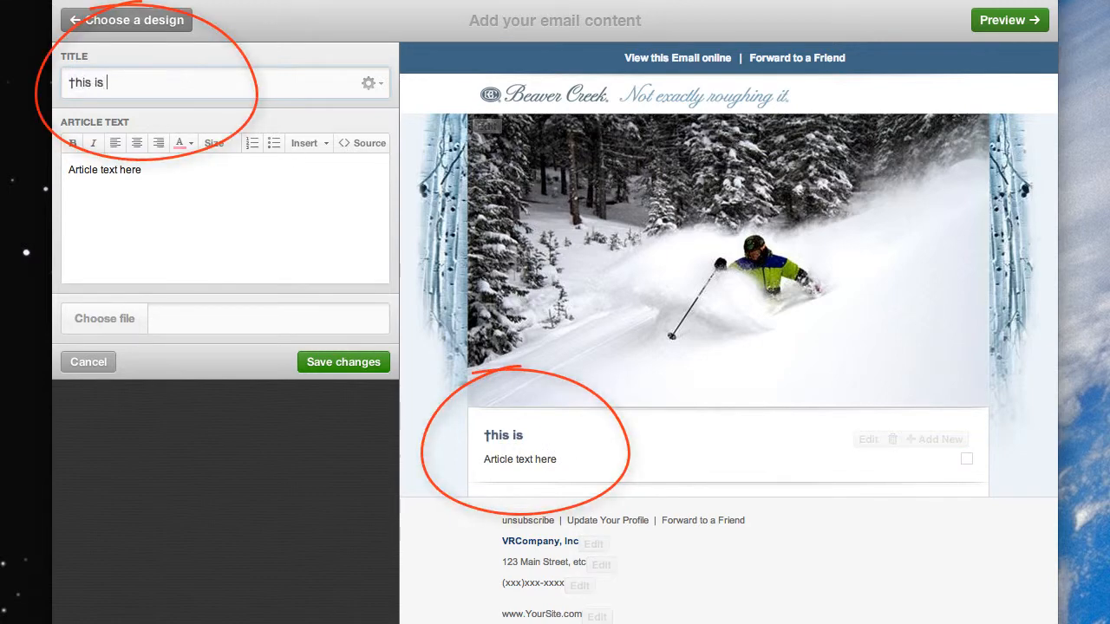
text(a demo)
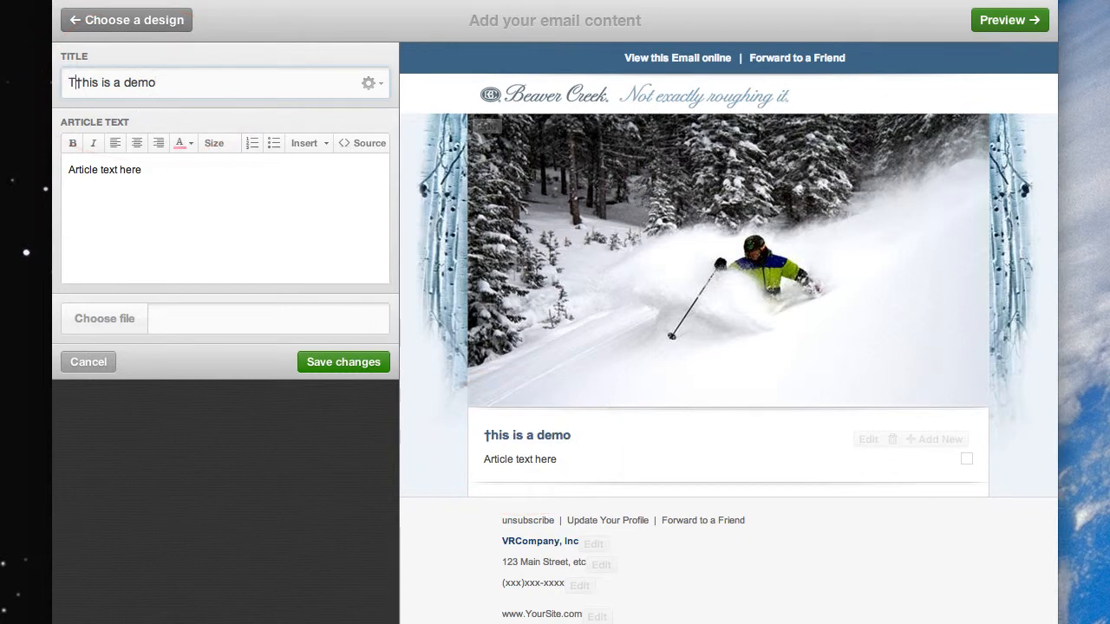
text(T)
key(Delete)
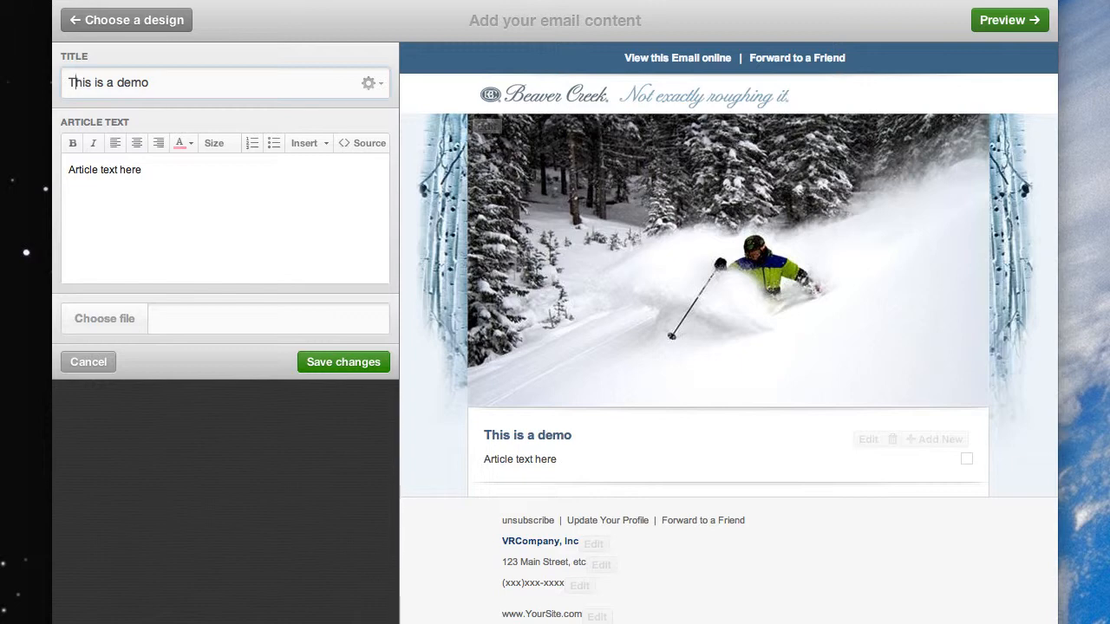
Step: Replace the article's placeholder body text with "This is a lot of fun"
triple_click(114, 169)
text(T)
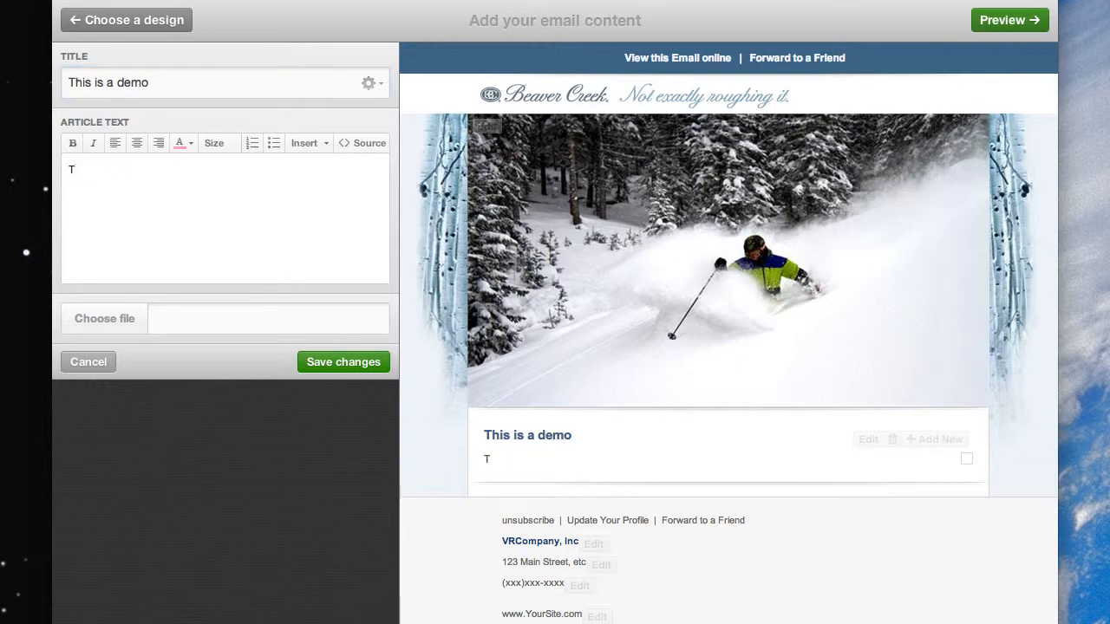
text(his is a lot)
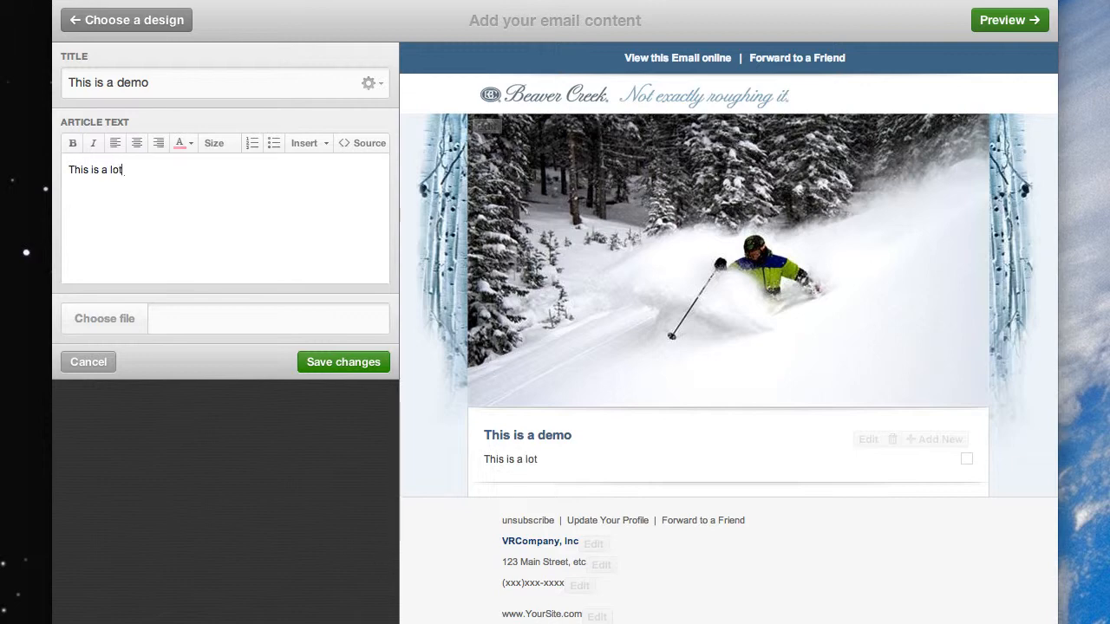
text( of fun)
Step: Format the word "This" in the article text with an orange colour and size 16
double_click(78, 170)
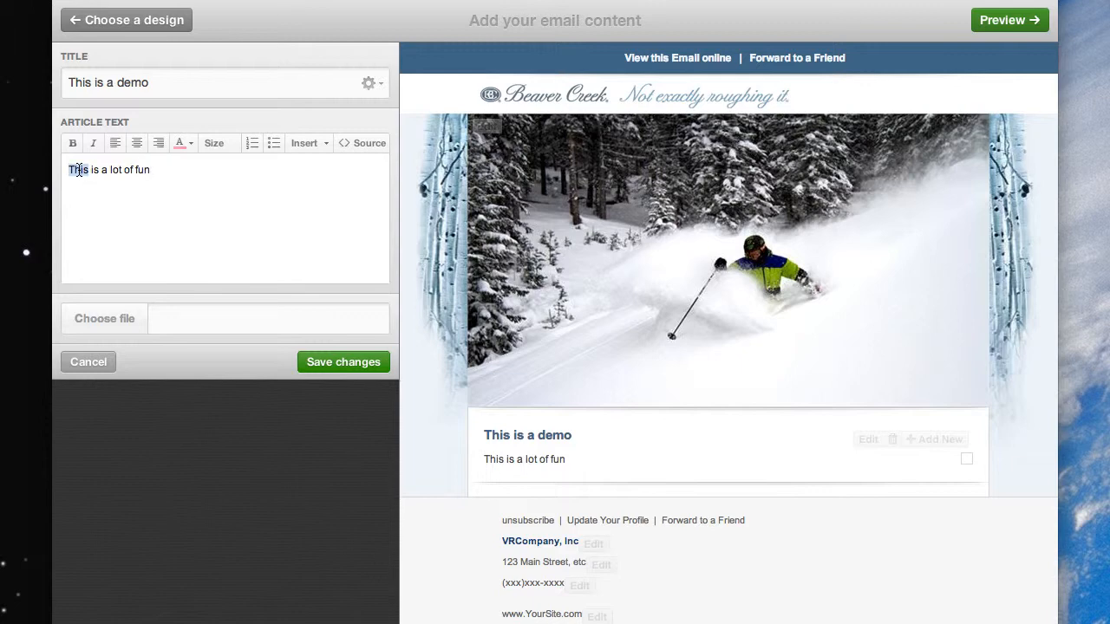
click(190, 143)
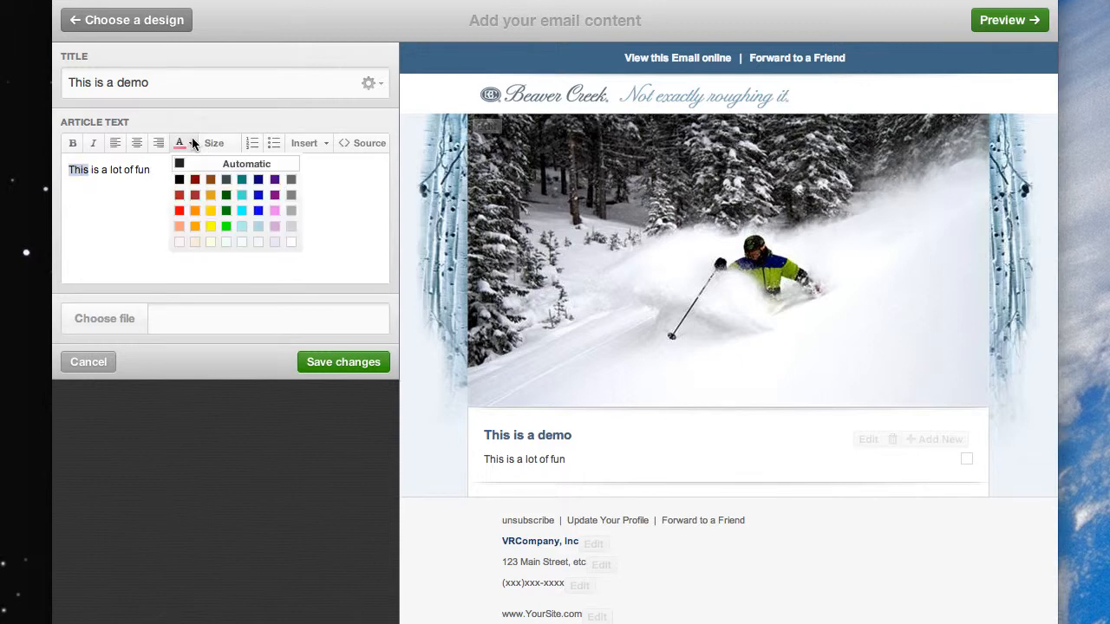
click(194, 211)
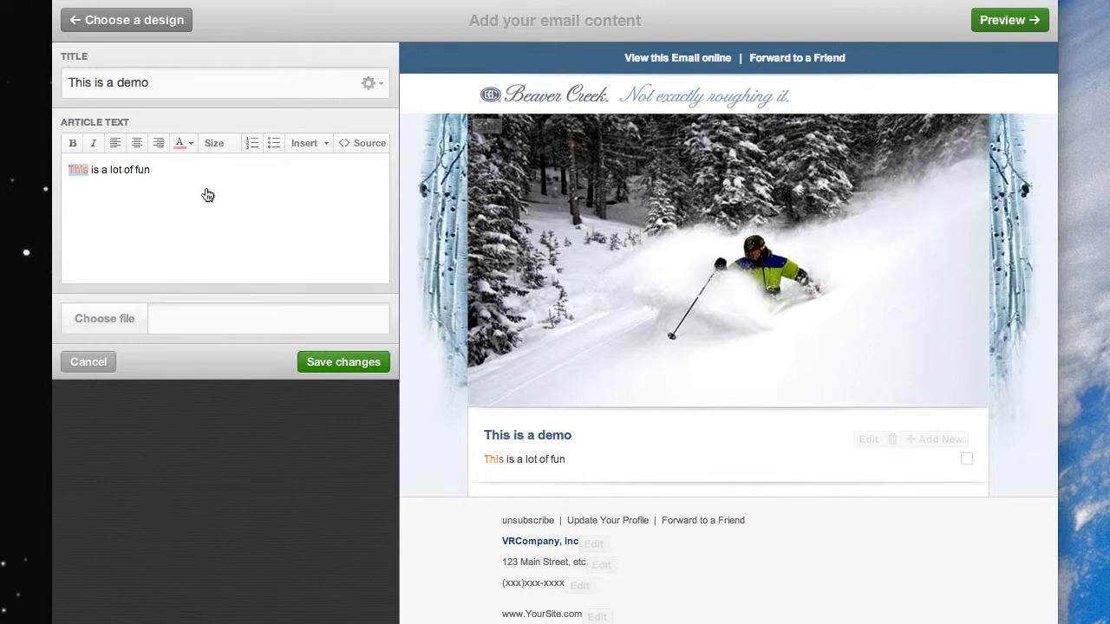
click(219, 144)
click(215, 296)
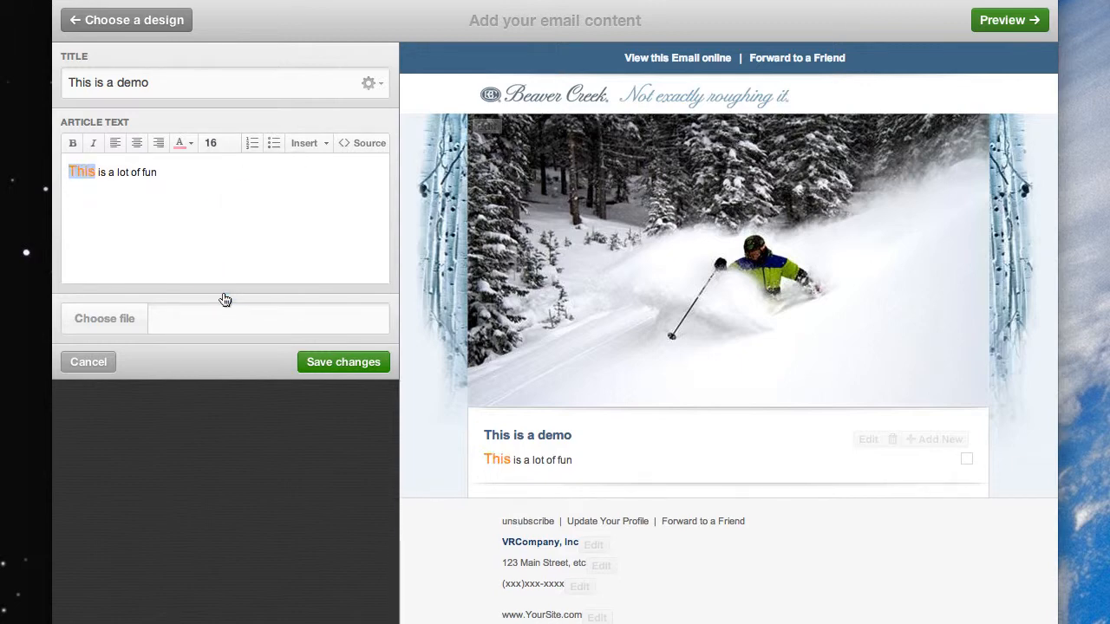
Step: Insert fire-works.jpg from the !images folder as the article's image and save the article changes
click(119, 319)
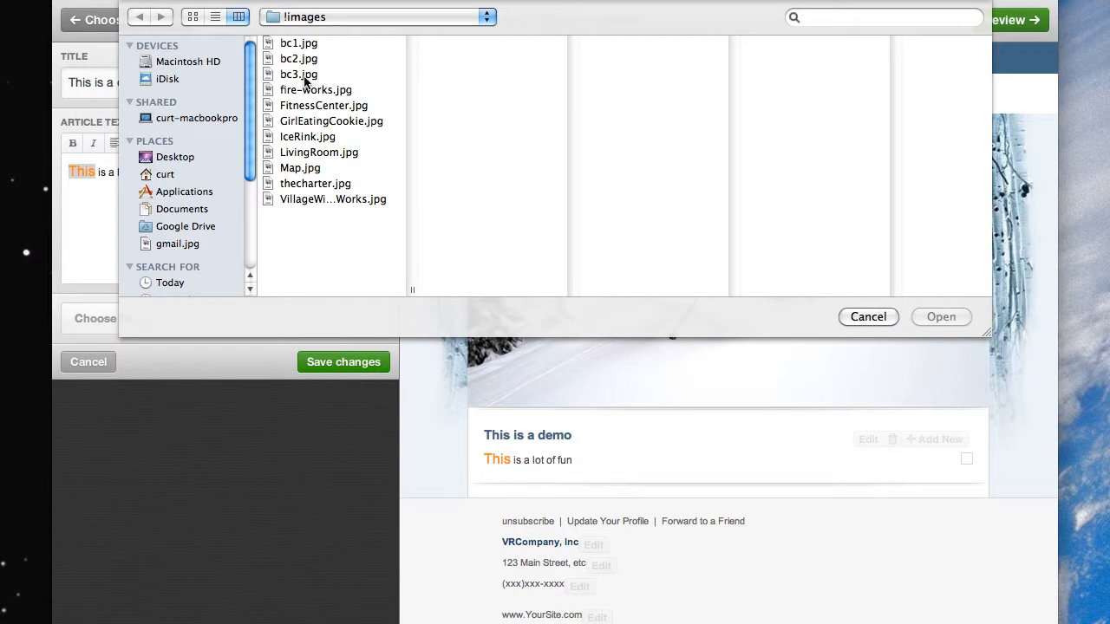
click(302, 91)
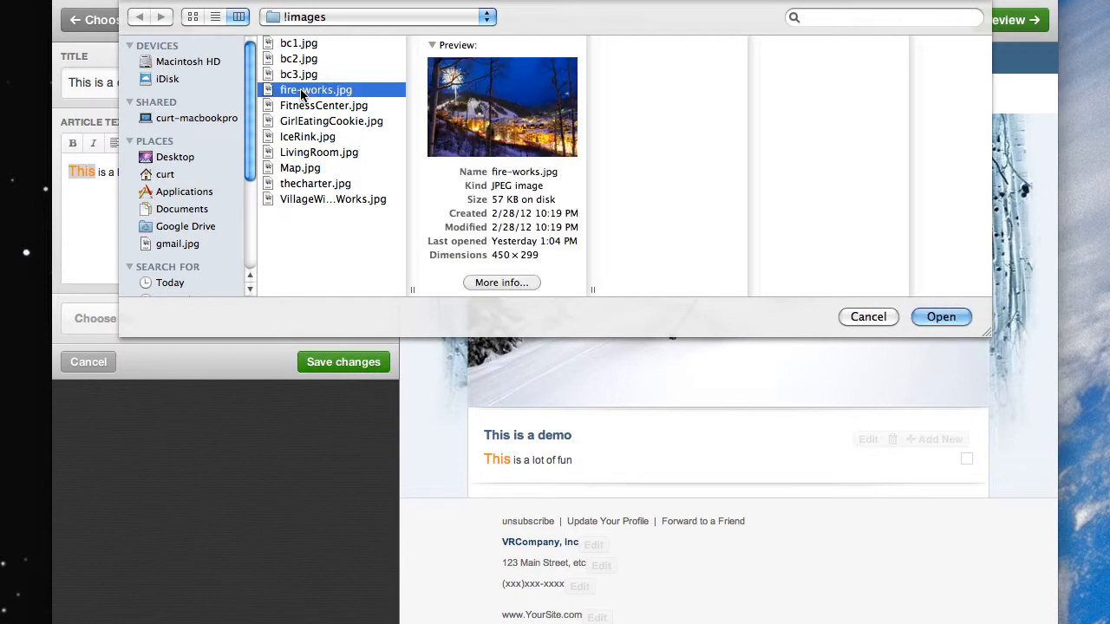
click(939, 316)
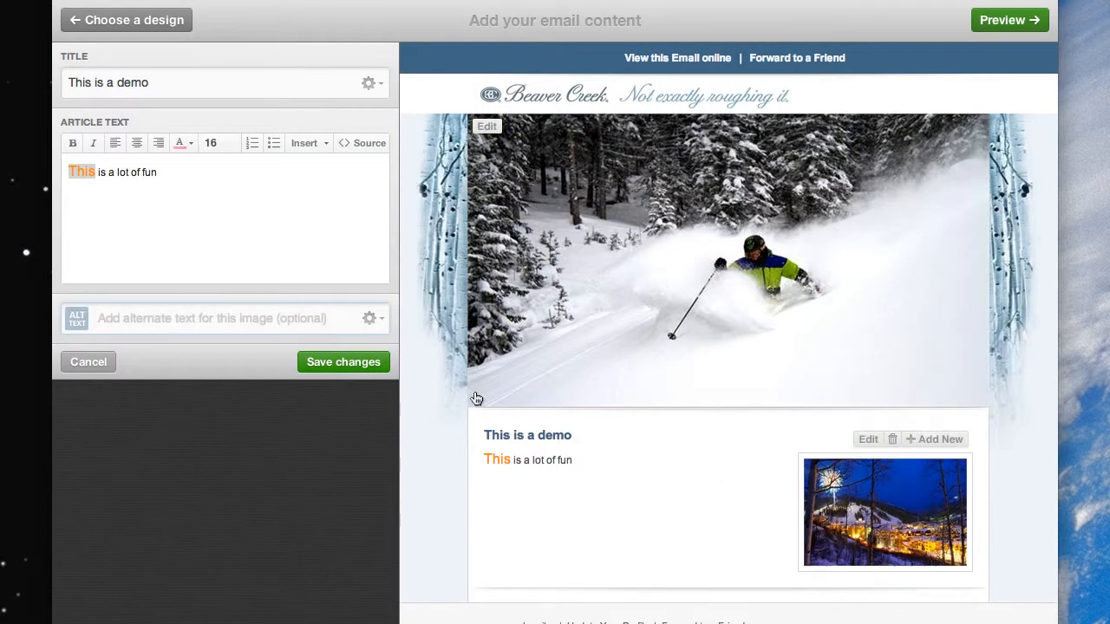
click(343, 362)
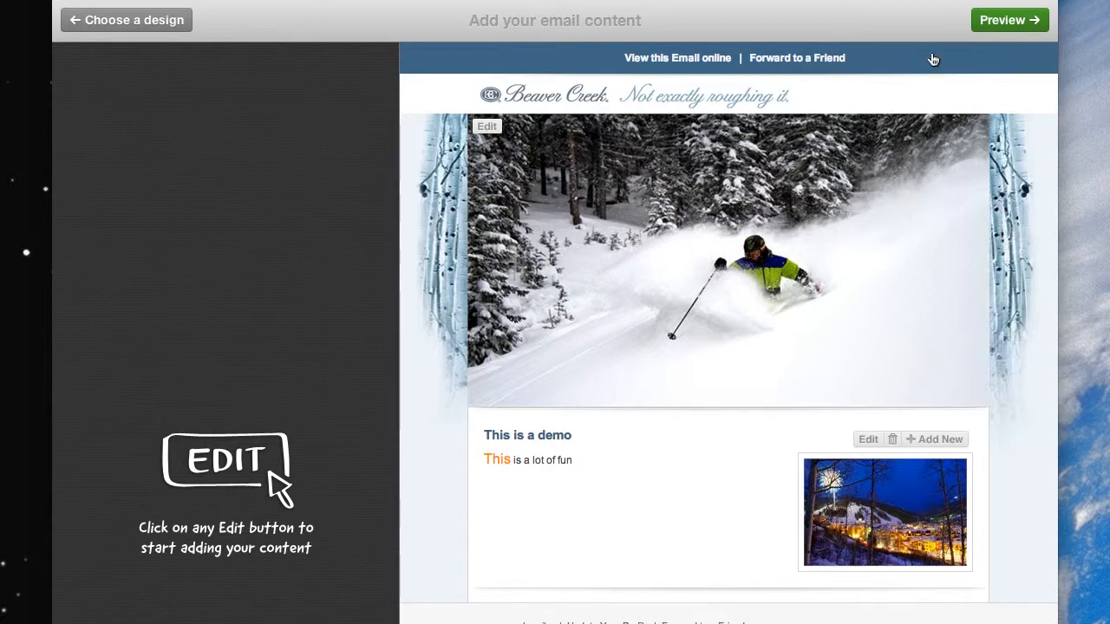
Step: Preview the finished email and continue to defining the campaign's recipients
click(999, 21)
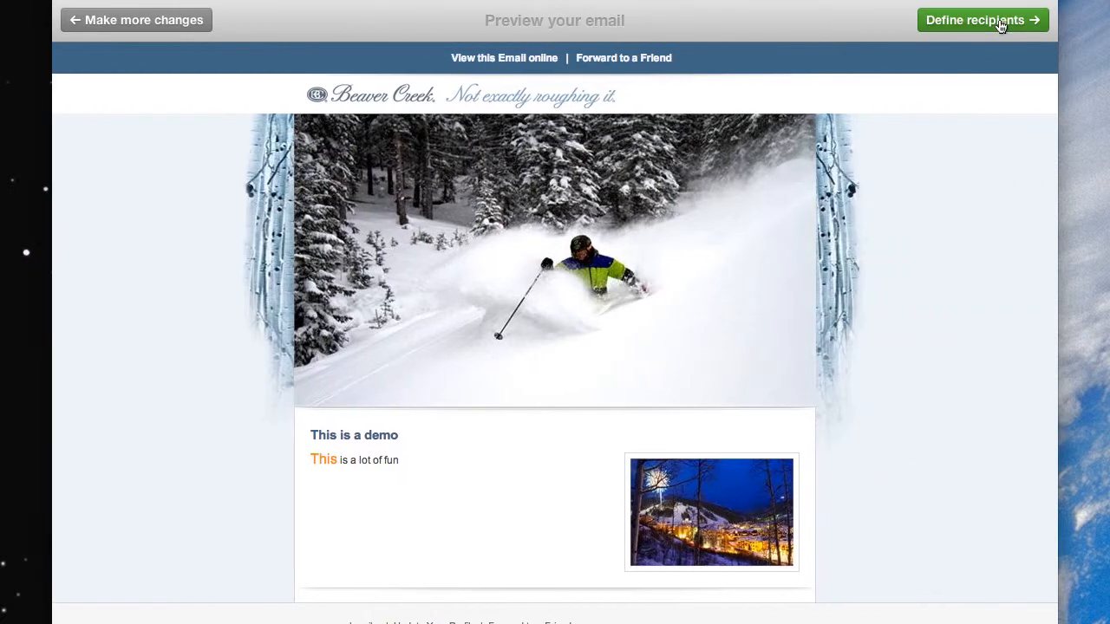
click(158, 26)
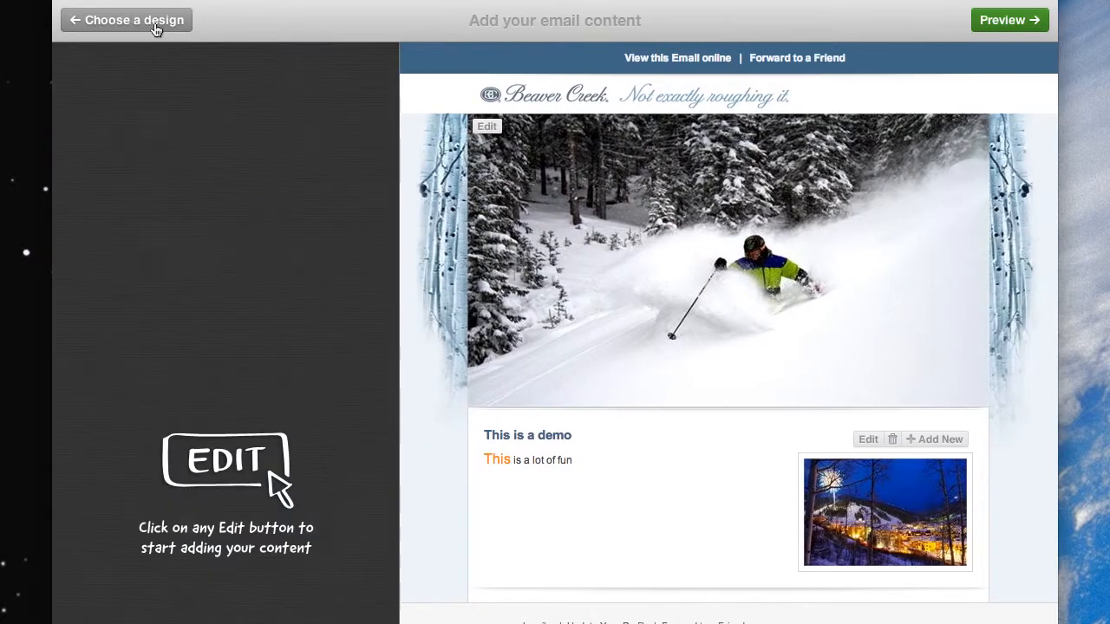
click(1009, 21)
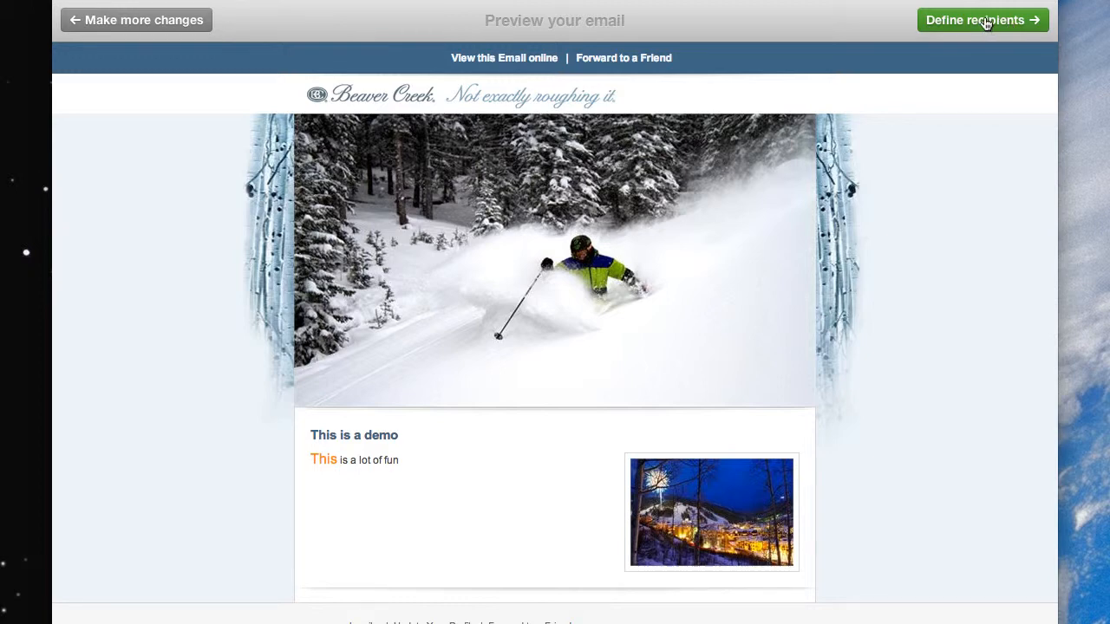
click(986, 24)
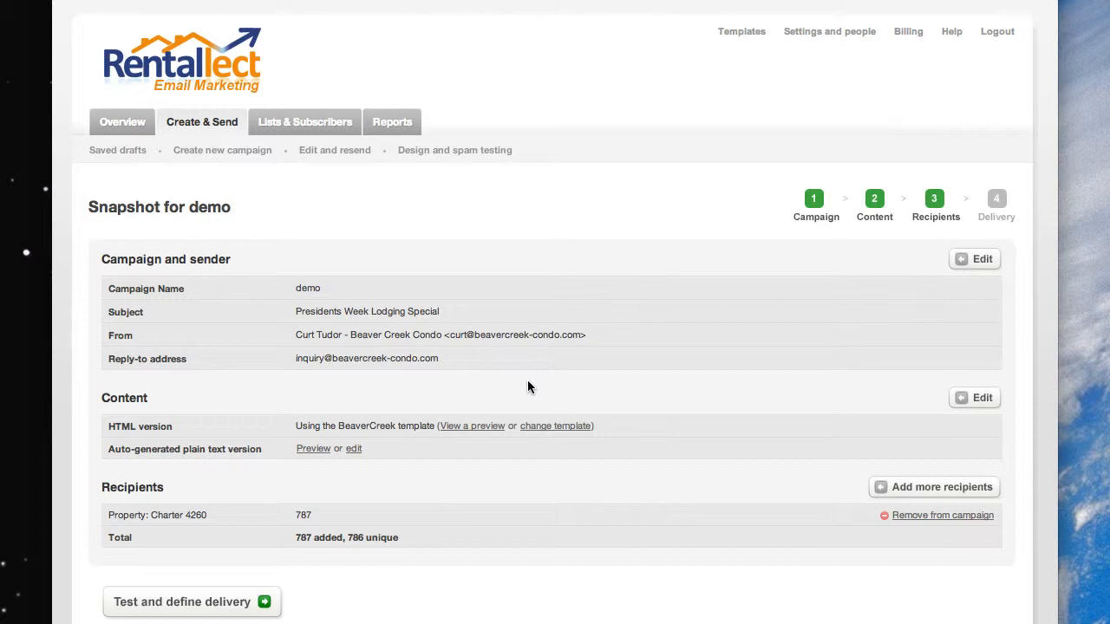
Step: View the HTML version's preview from the campaign snapshot in an enlarged window and close it again
click(473, 425)
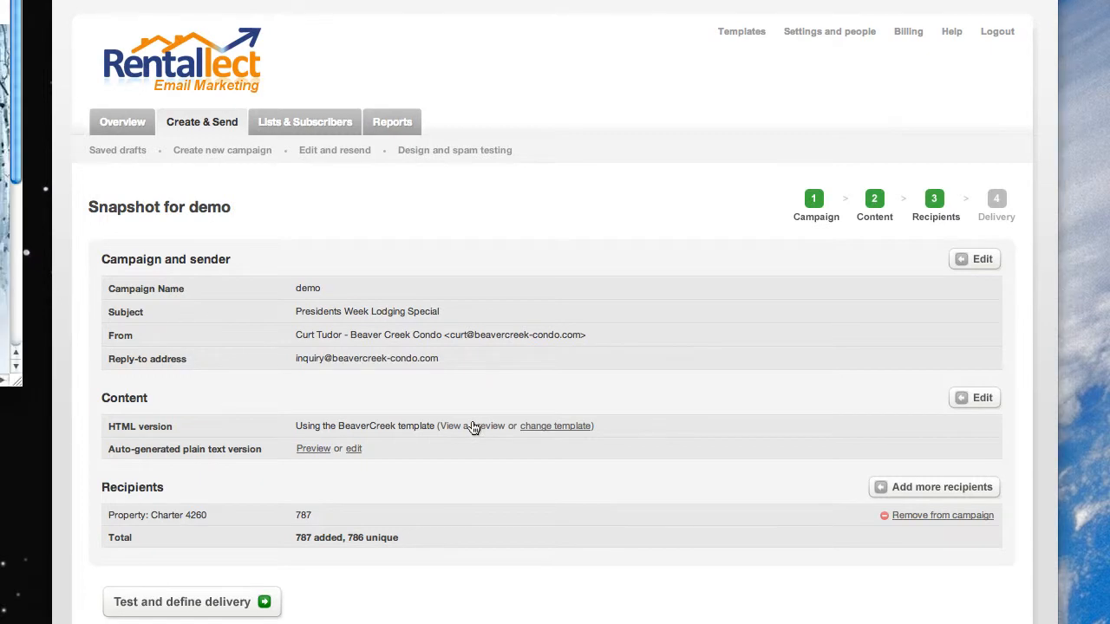
drag(0, 0, 340, 101)
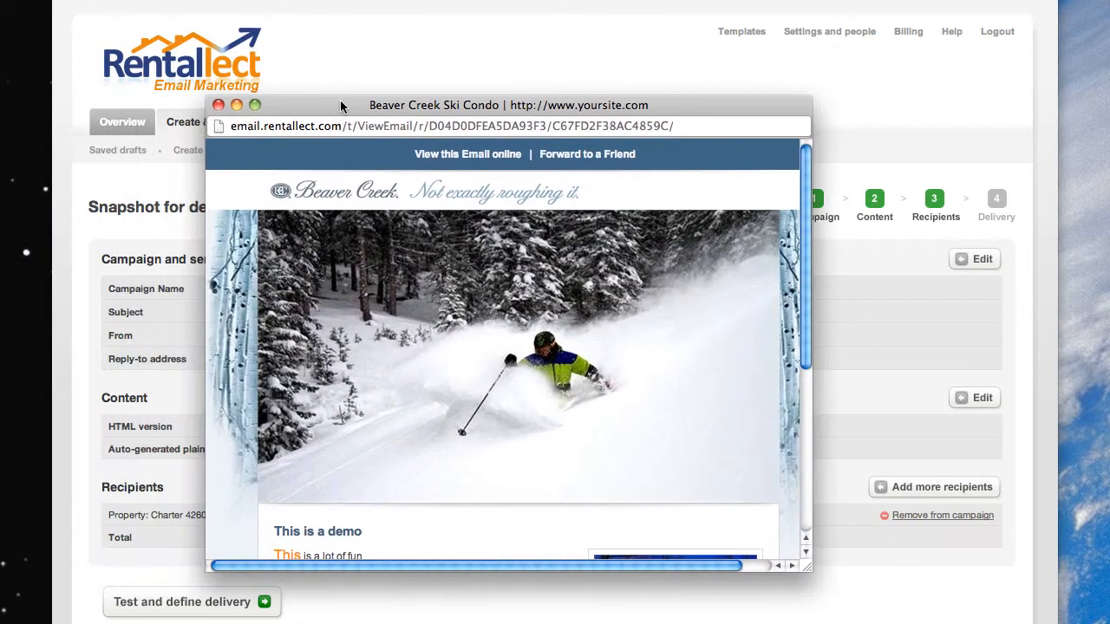
drag(803, 567, 824, 623)
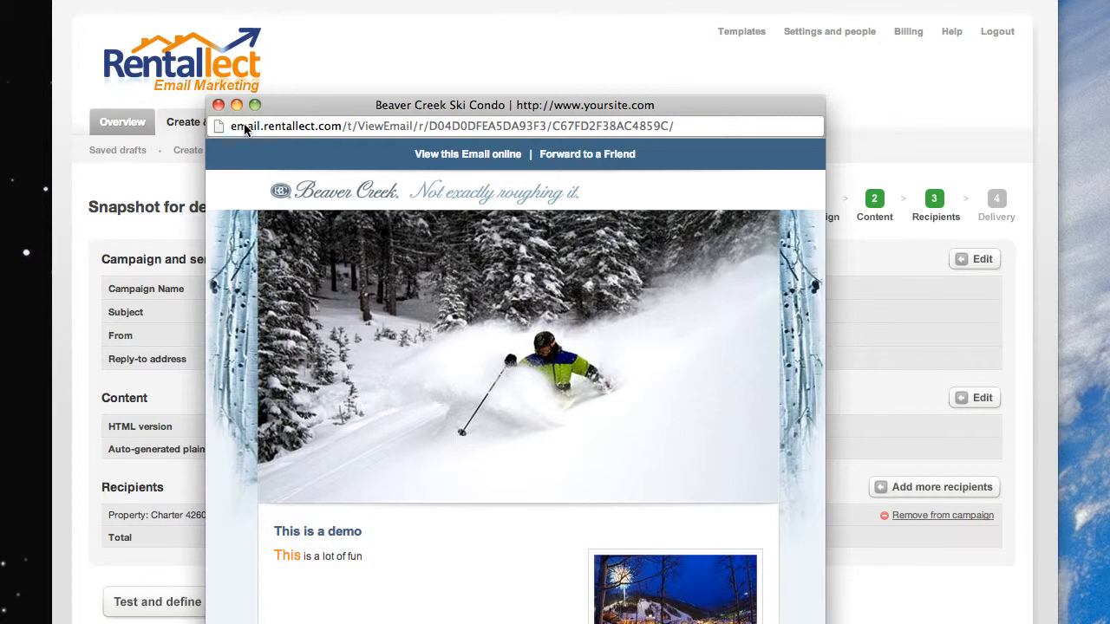
click(218, 105)
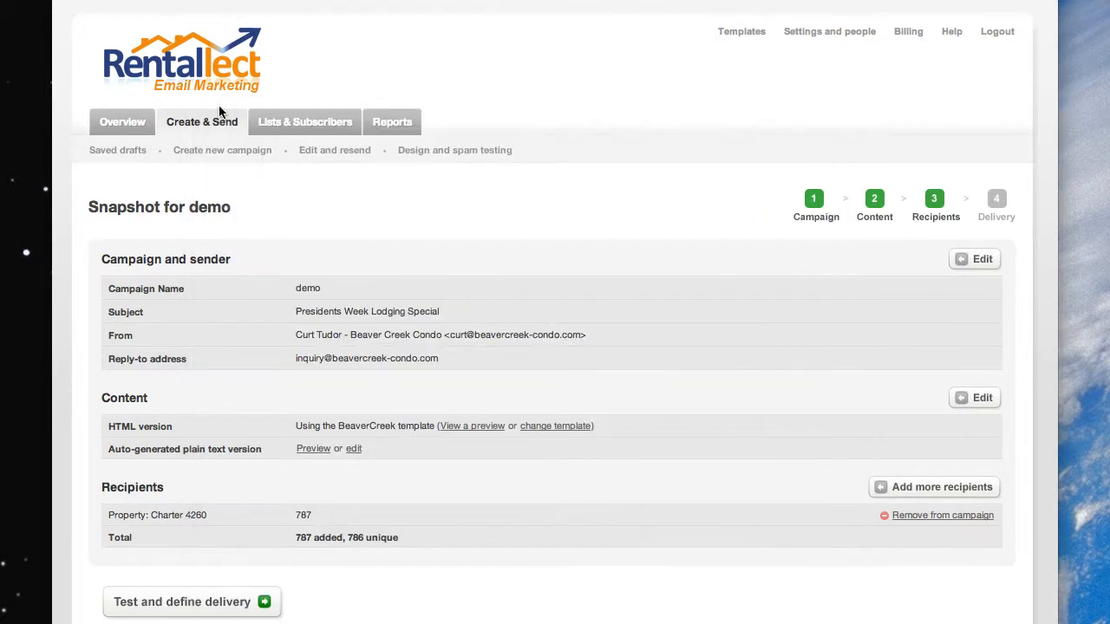
Step: Proceed to testing the campaign and send a test email to the third recently used test address
click(180, 602)
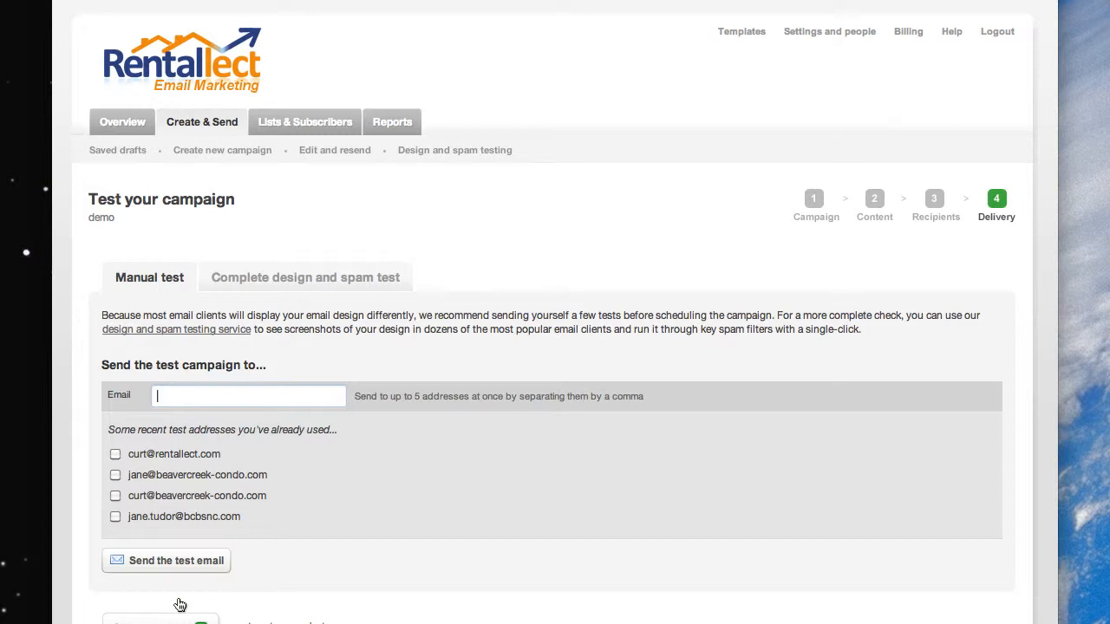
click(115, 495)
click(163, 562)
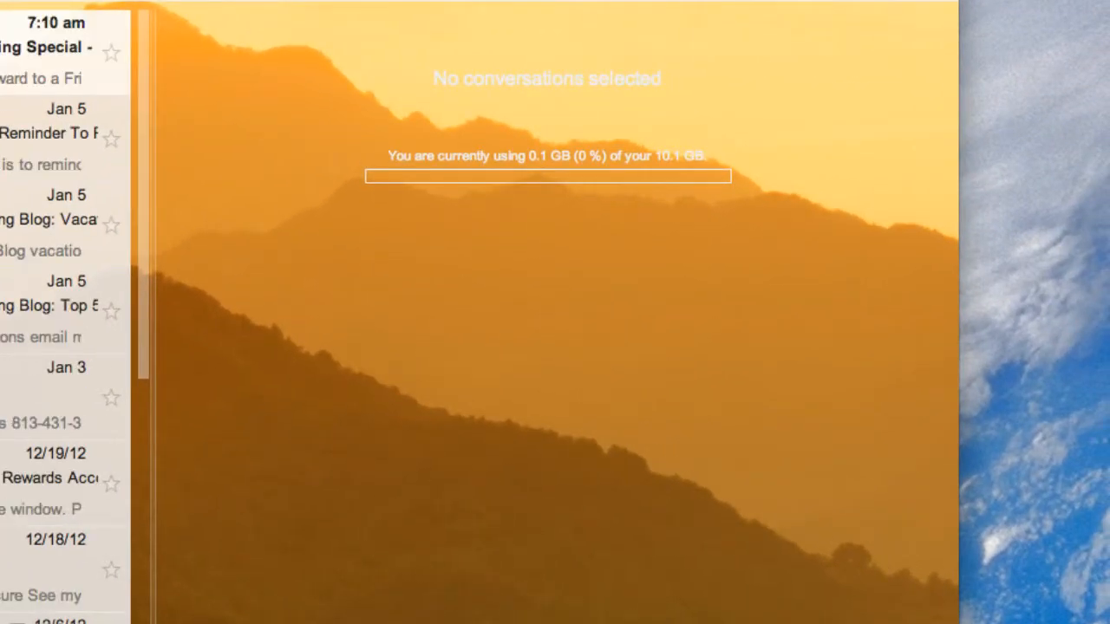
Step: In the Gmail inbox, open the "Presidents Week Lodging Special - Preview" test email, display its images and review the content
click(41, 48)
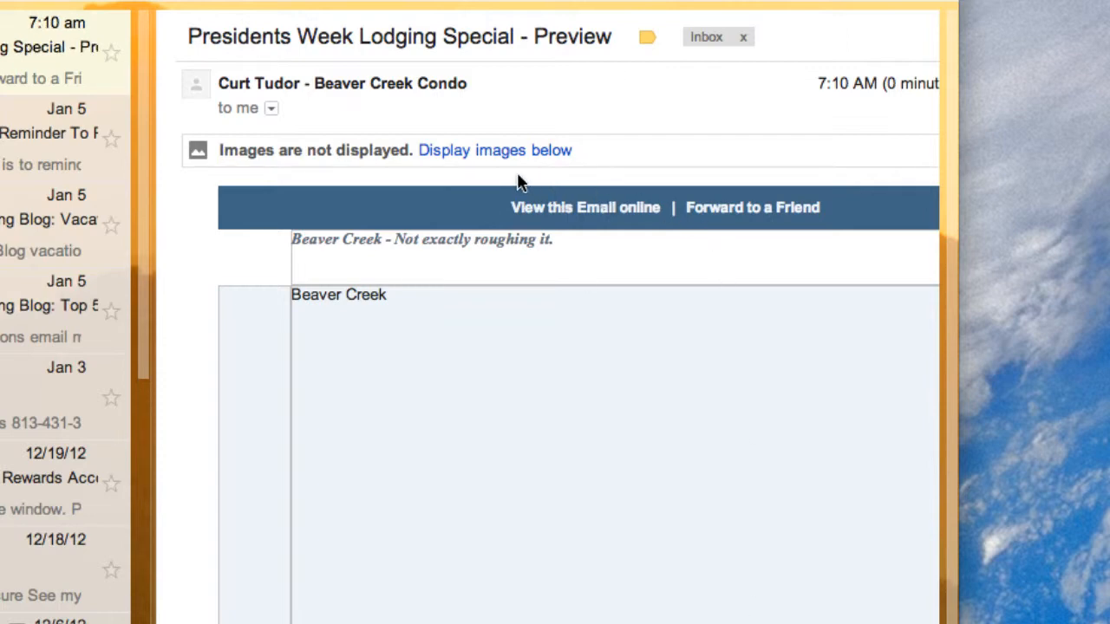
click(503, 152)
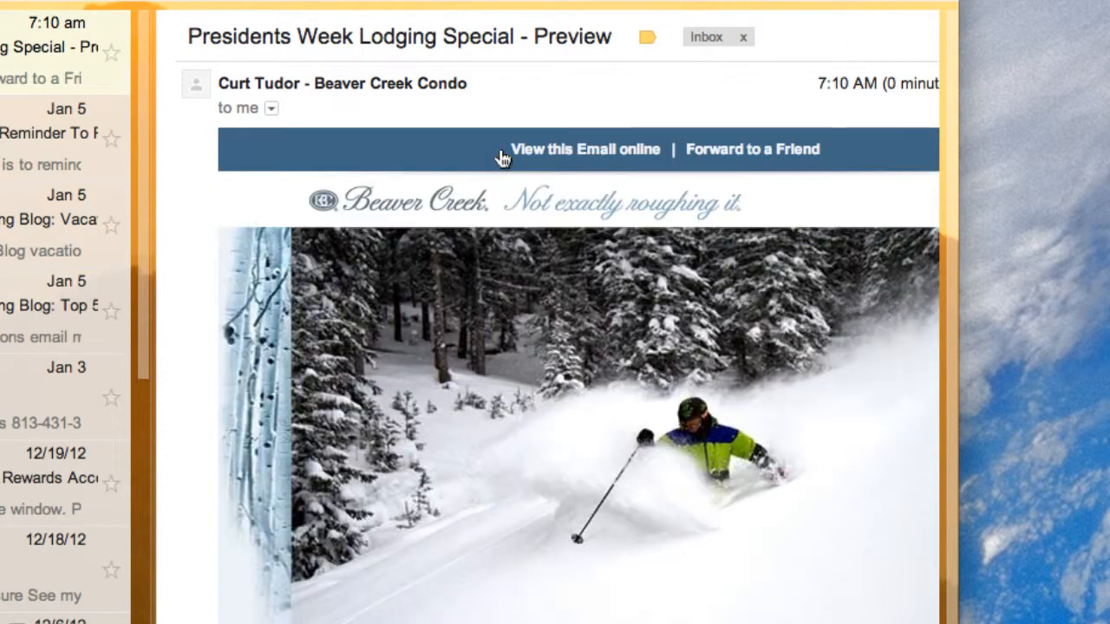
scroll(515, 440, down, 3)
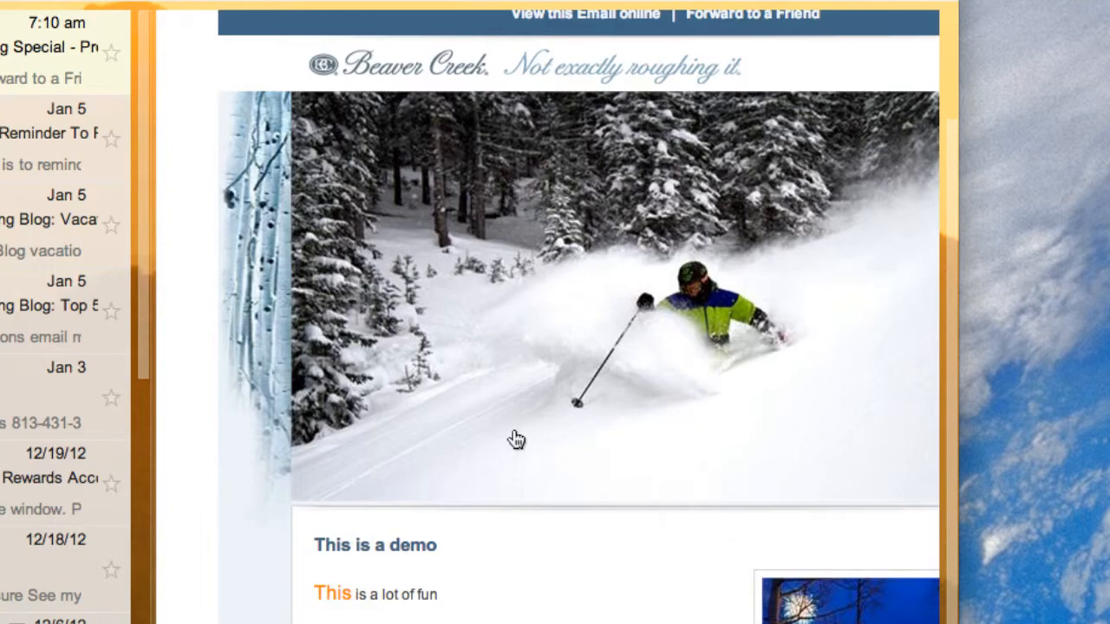
scroll(515, 440, up, 3)
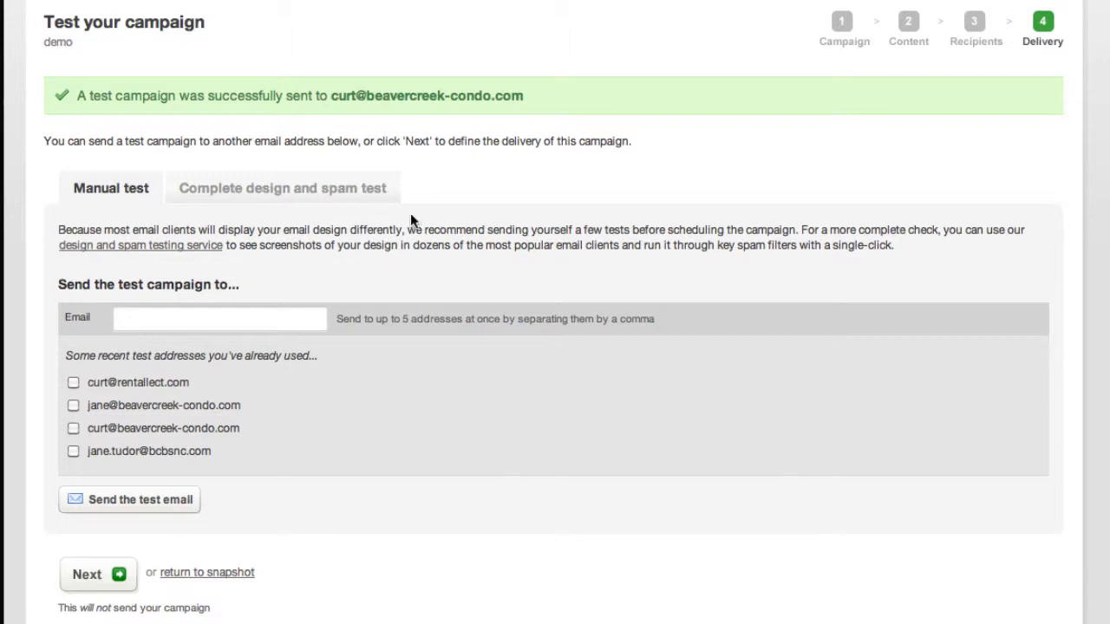
Step: Return to the Rentallect test page and continue to scheduling the campaign's delivery
click(92, 574)
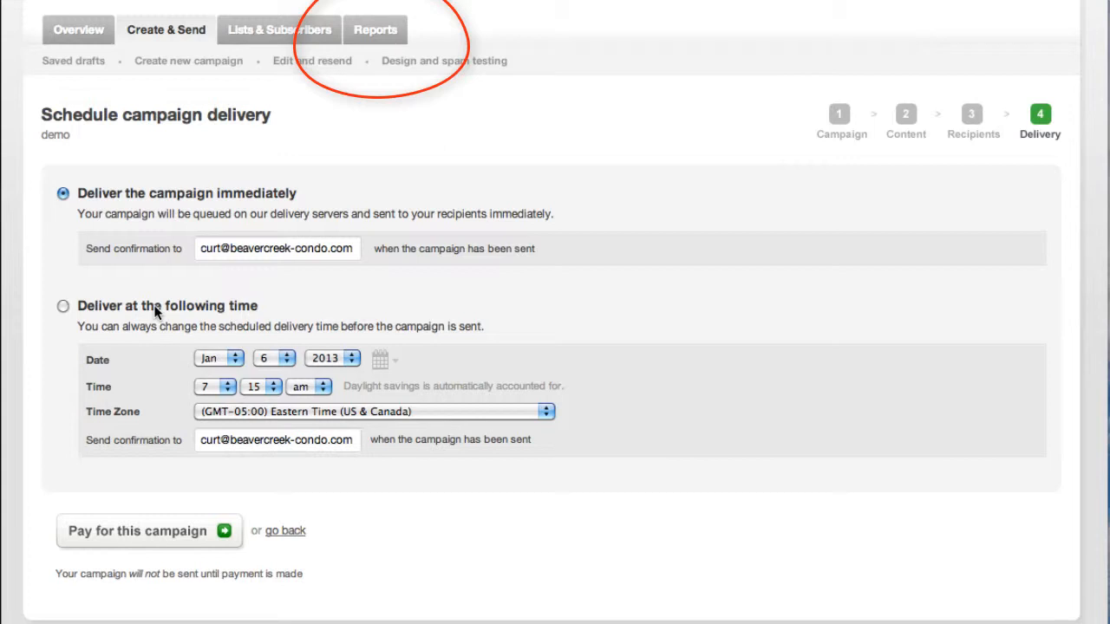
Step: Open the report of the sent campaign Presidents Week 2013 and examine its results summary
click(377, 34)
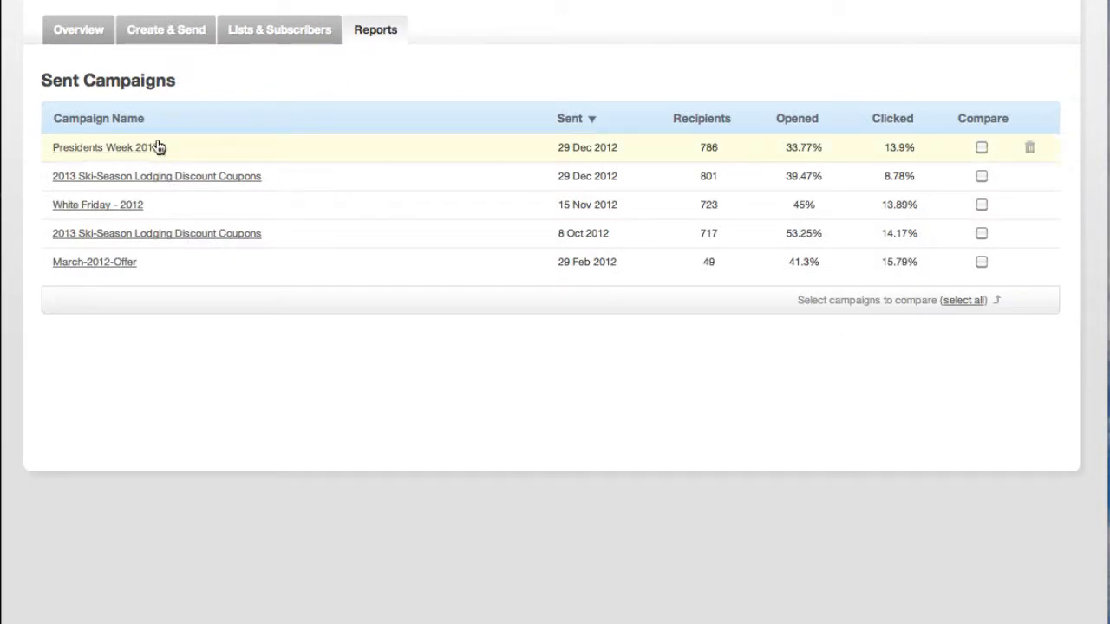
click(111, 149)
scroll(109, 81, down, 2)
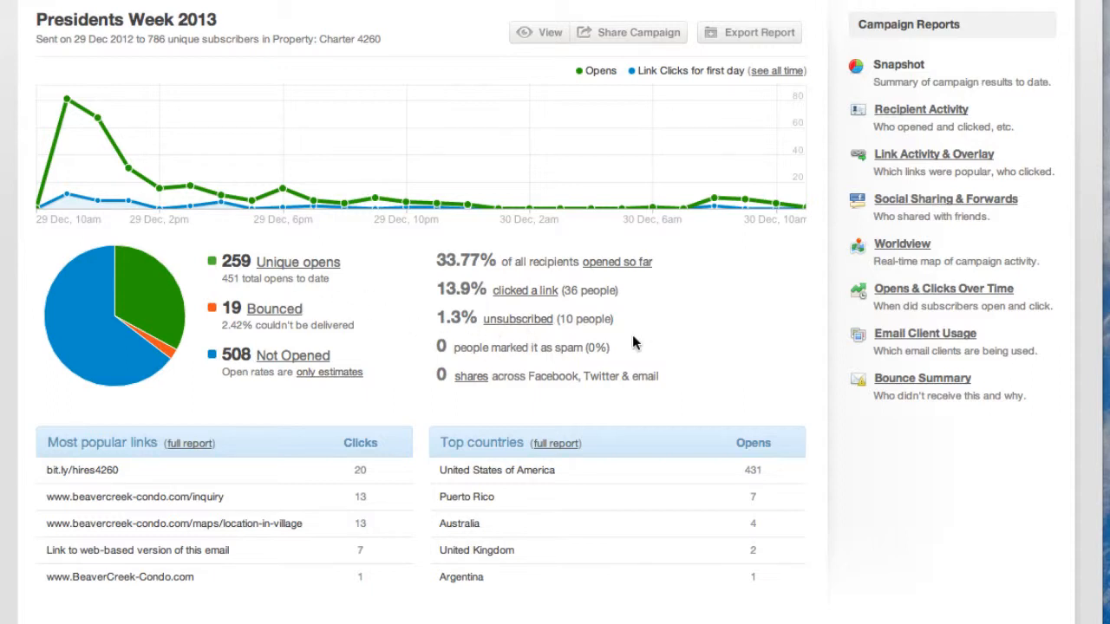
Step: Examine the link activity of the Presidents Week campaign and show the clicks as an email overlay
click(910, 156)
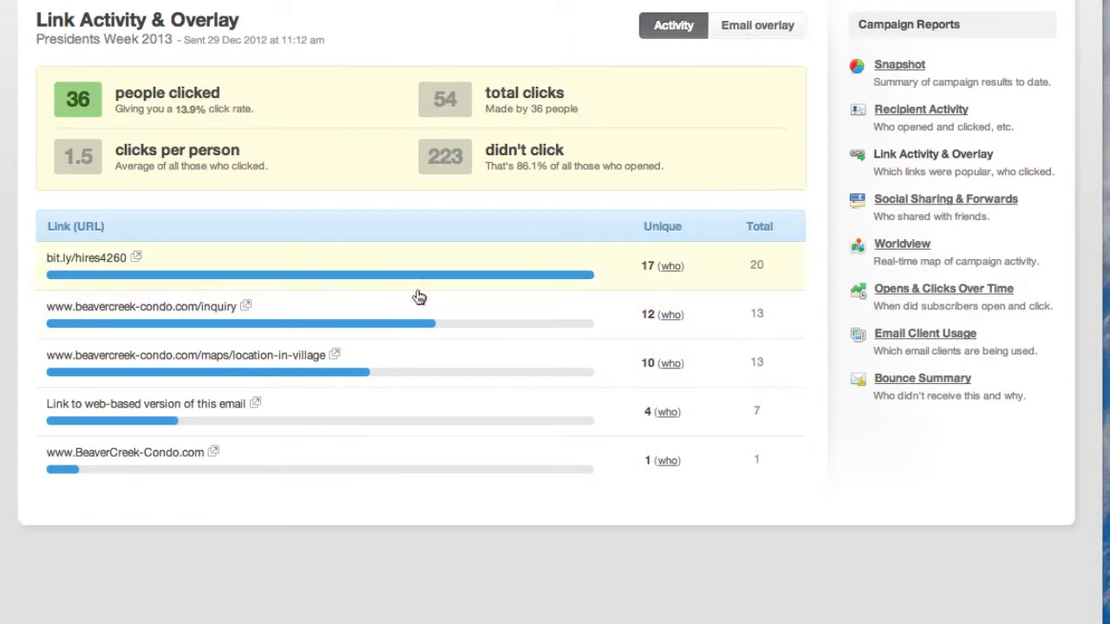
click(756, 31)
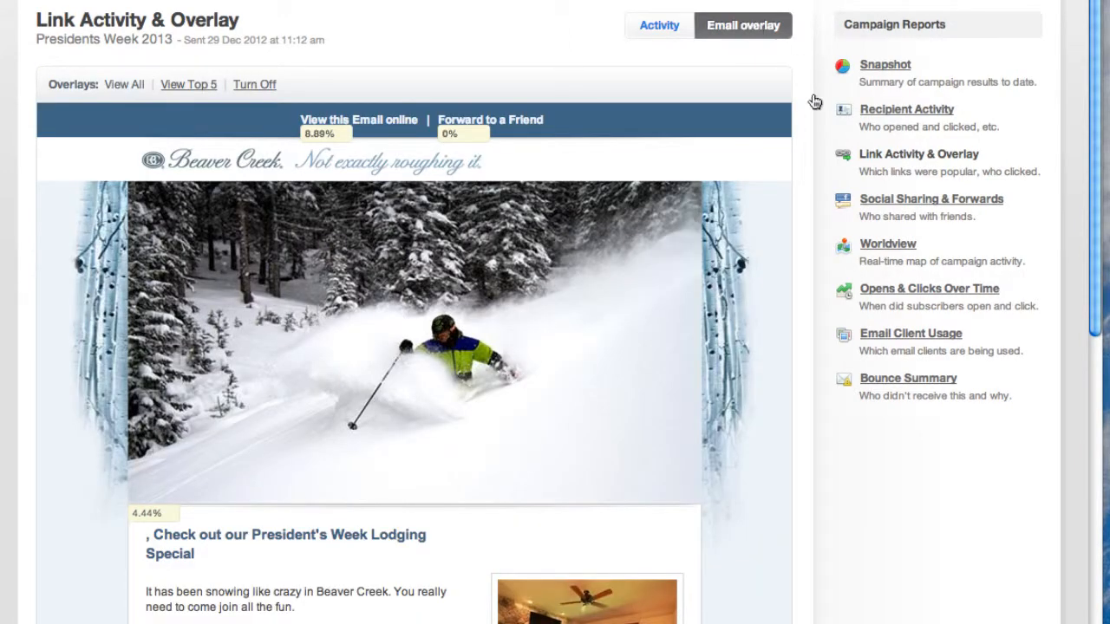
Step: Examine the overlay's click shares for the Book Now link, the living room photo and the skier banner, including their unique-click details
scroll(813, 96, down, 5)
scroll(812, 92, down, 1)
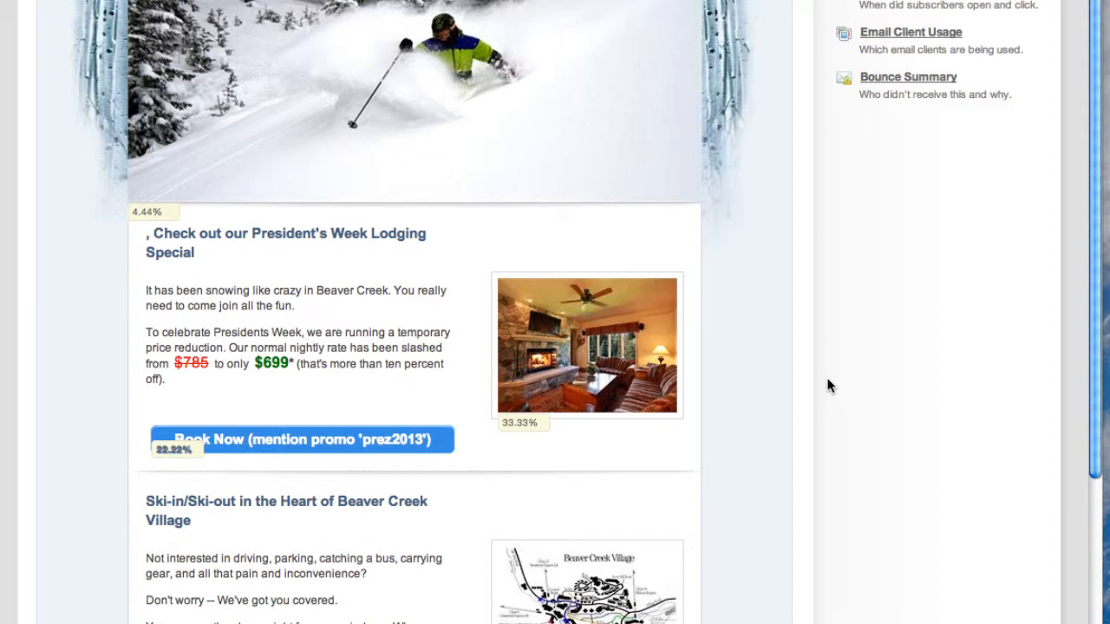
scroll(795, 400, up, 2)
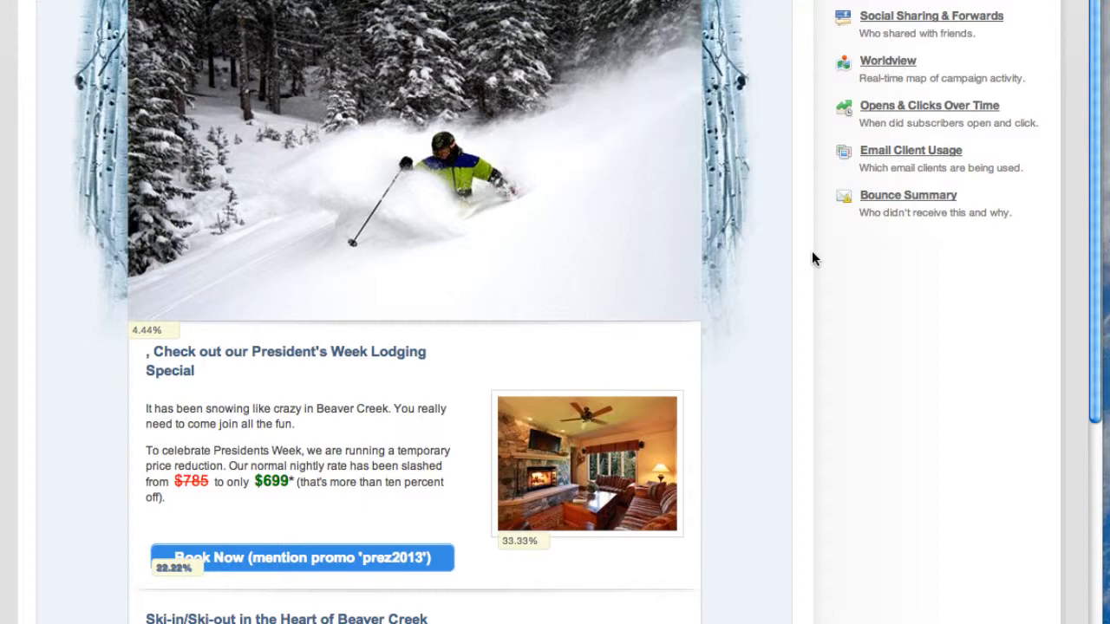
scroll(814, 257, down, 1)
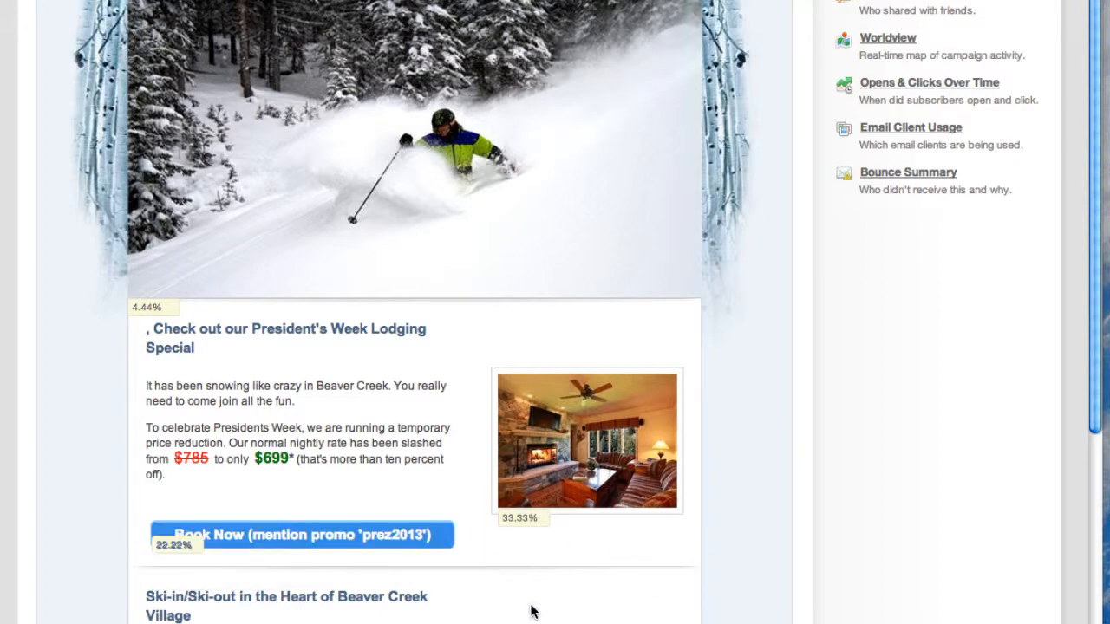
mouse_move(252, 539)
mouse_move(611, 457)
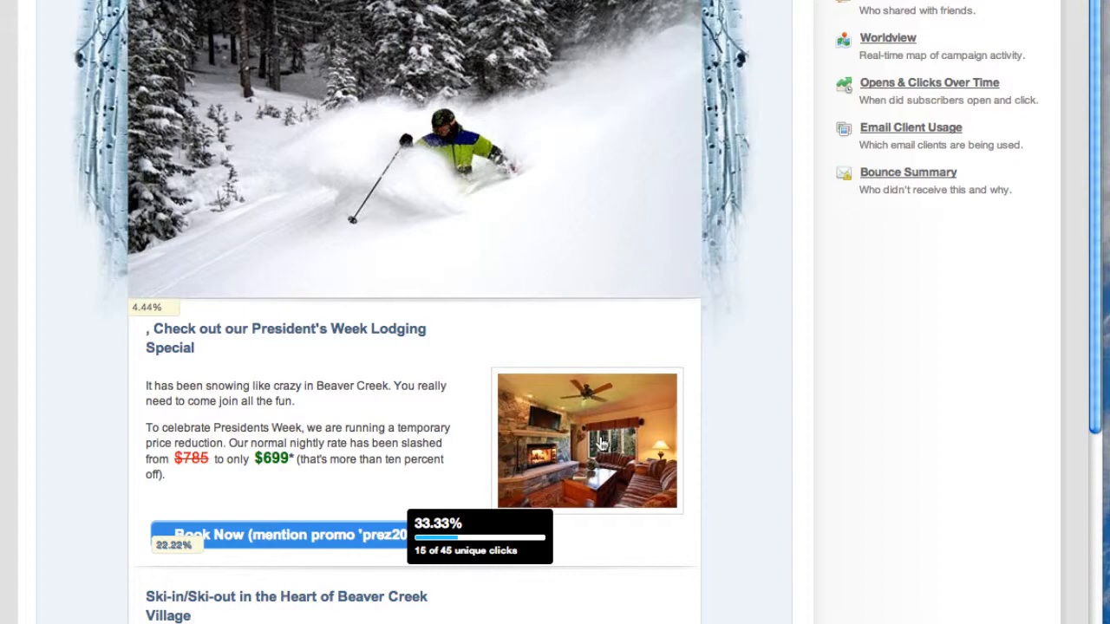
mouse_move(426, 185)
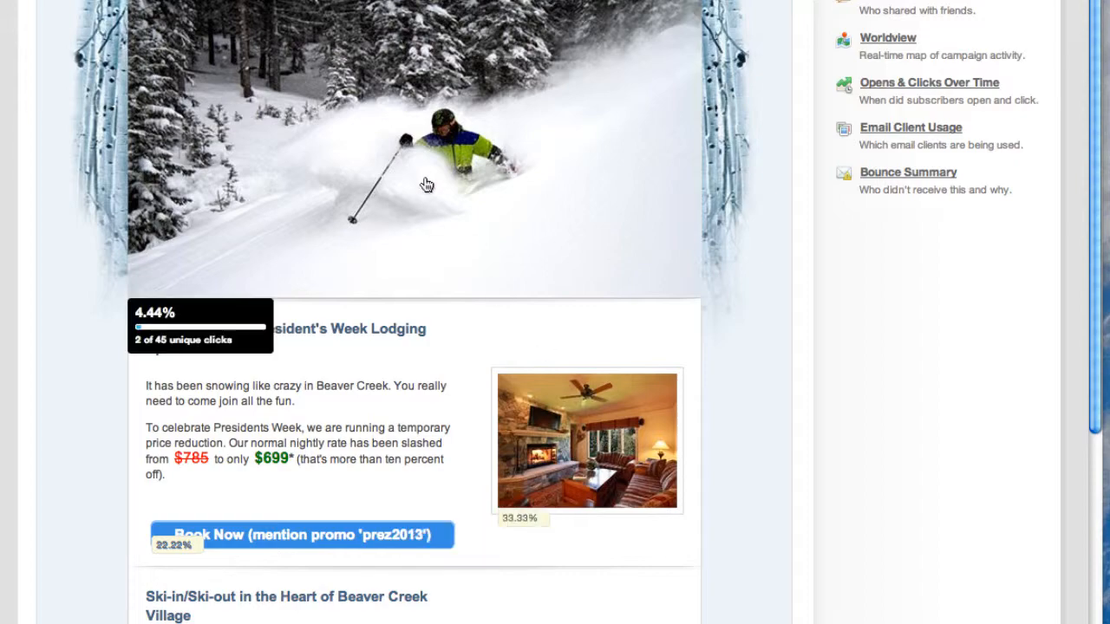
Step: Examine the overlay's click shares in the village map, Spa Struck and Ski School Ambassadors sections, and return to the start of the email
scroll(742, 374, down, 10)
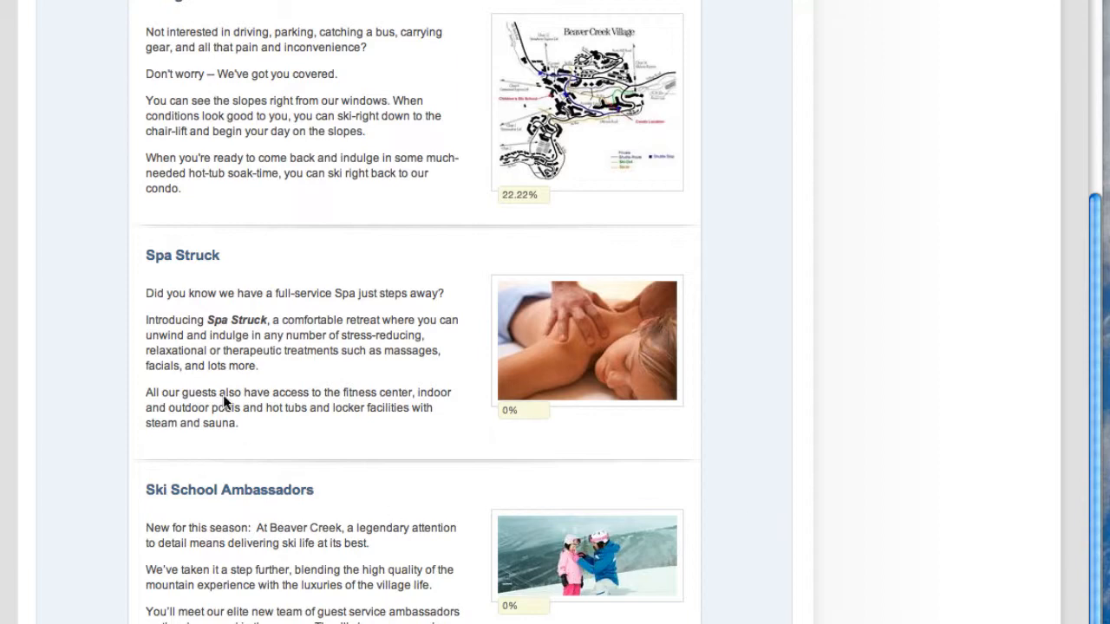
scroll(751, 445, down, 2)
scroll(416, 313, down, 3)
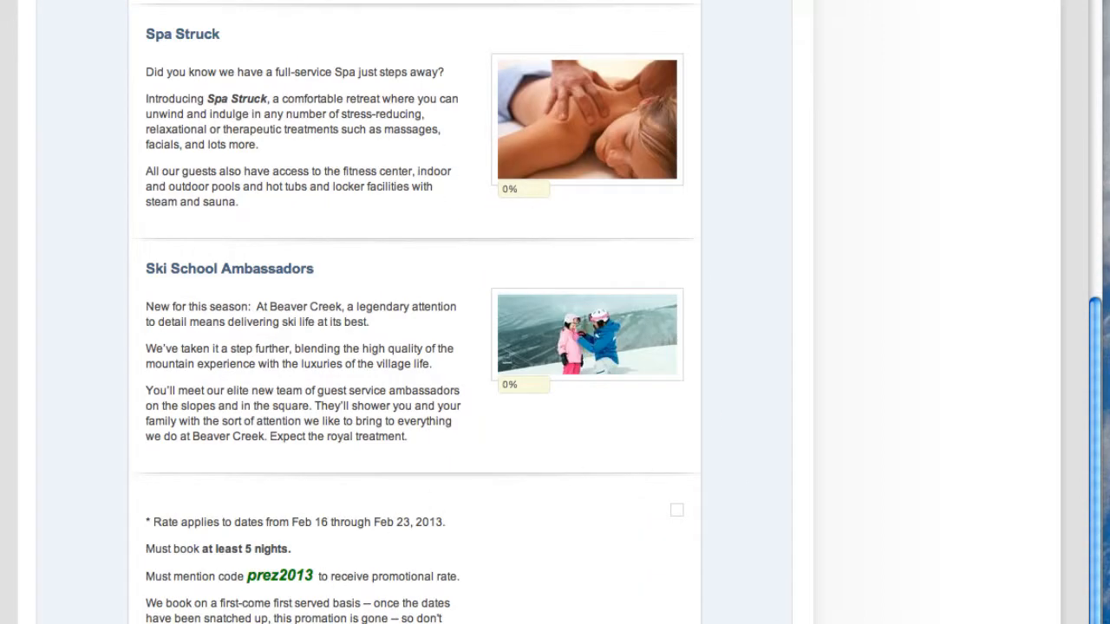
scroll(414, 312, up, 15)
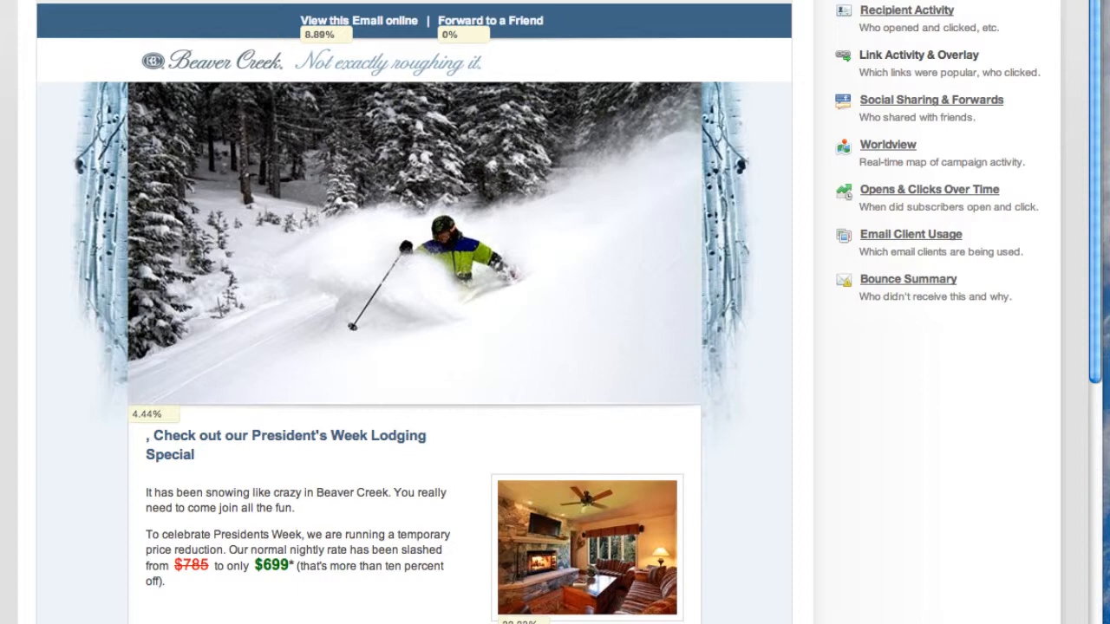
scroll(805, 463, up, 3)
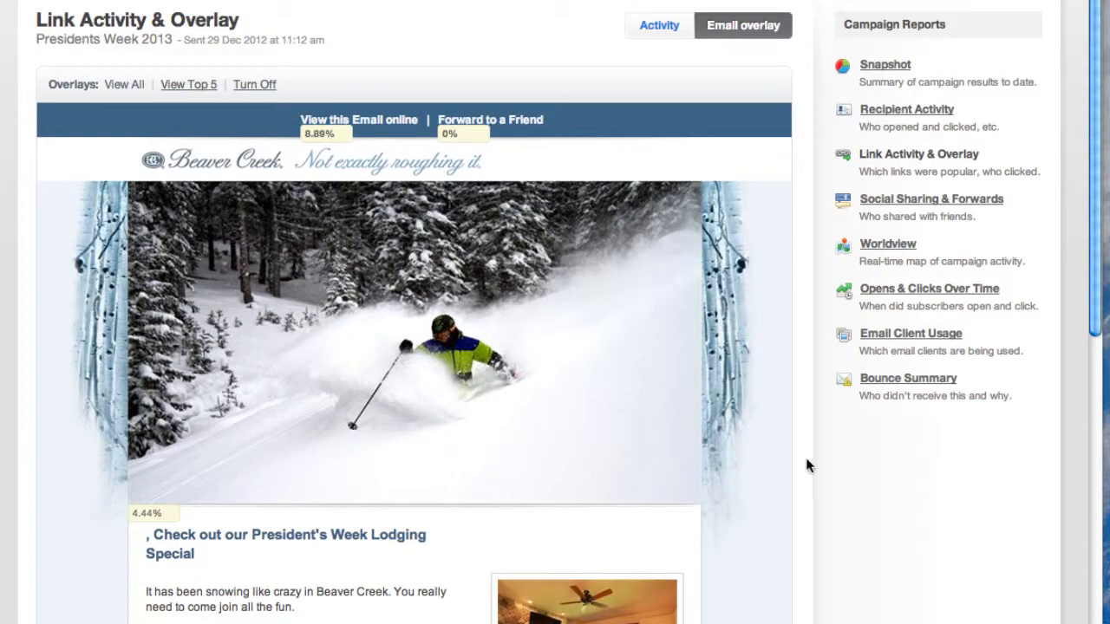
Step: Review the Presidents Week campaign's Worldview map and country table, as well as its Email Client Usage report
click(883, 246)
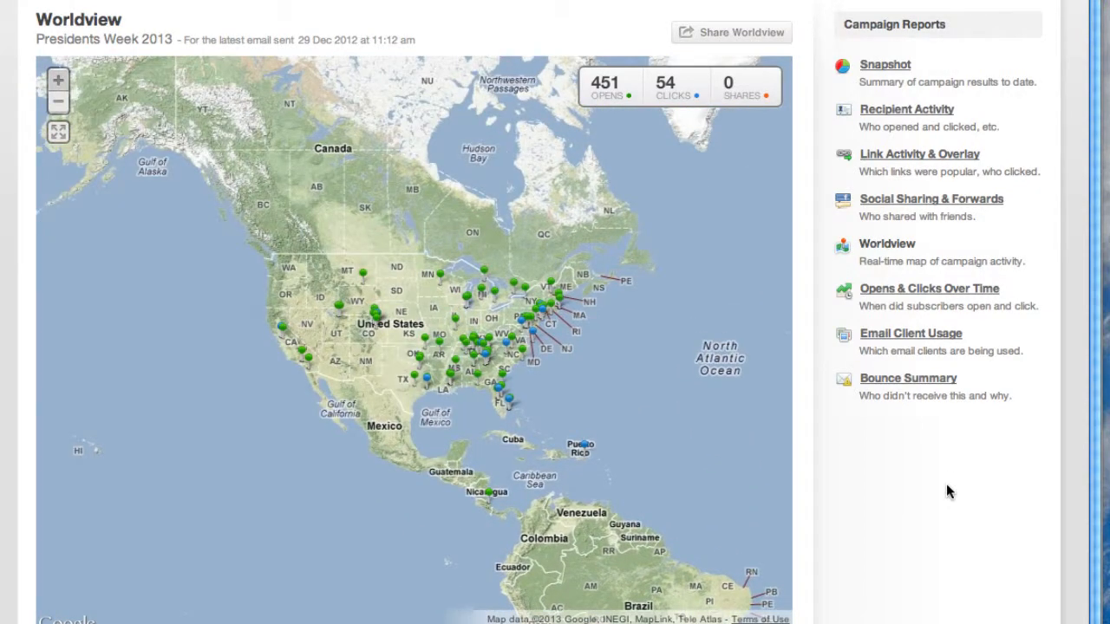
scroll(947, 485, down, 3)
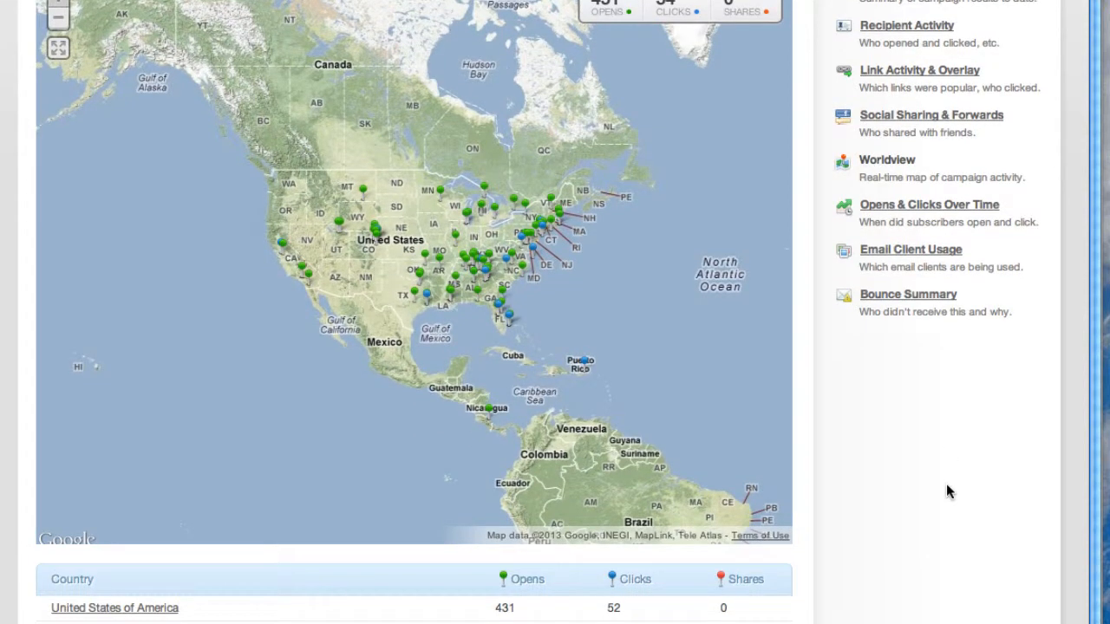
scroll(946, 490, up, 3)
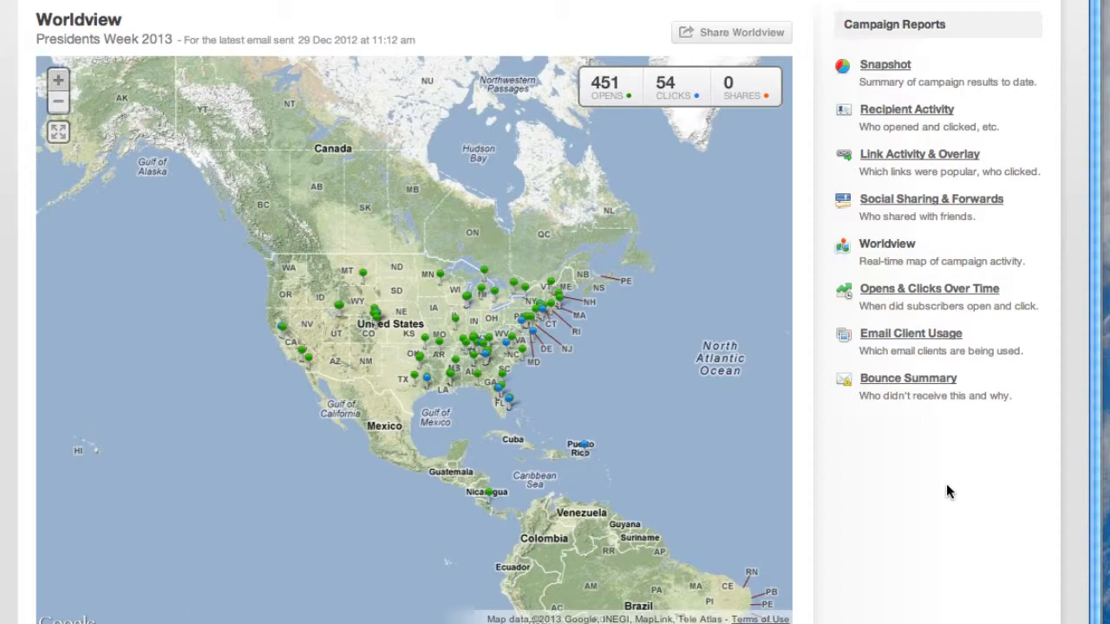
click(890, 335)
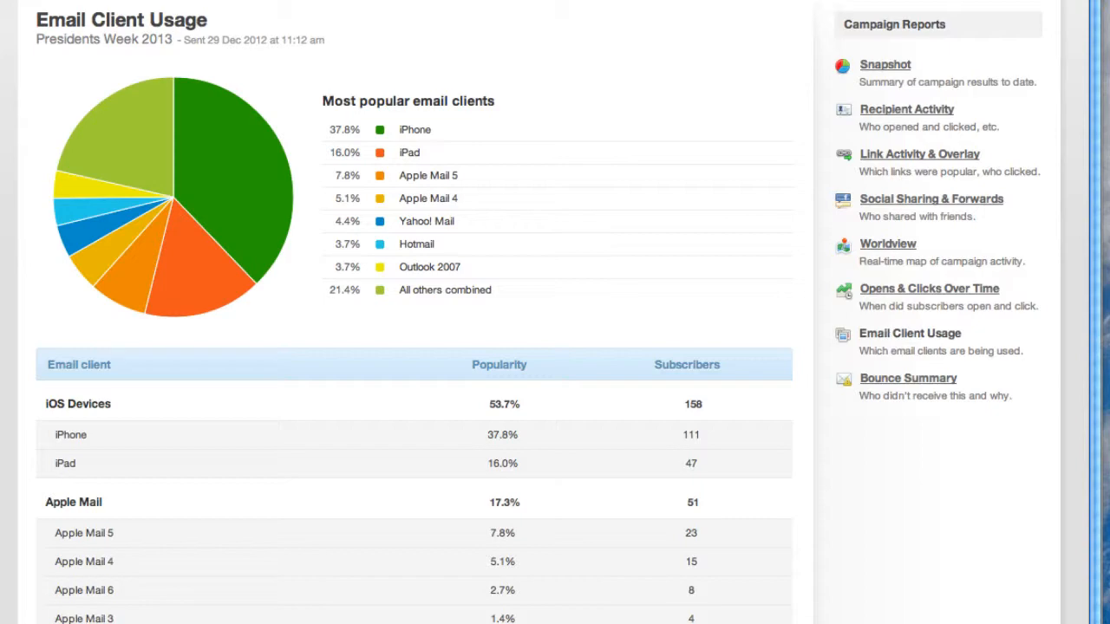
click(874, 246)
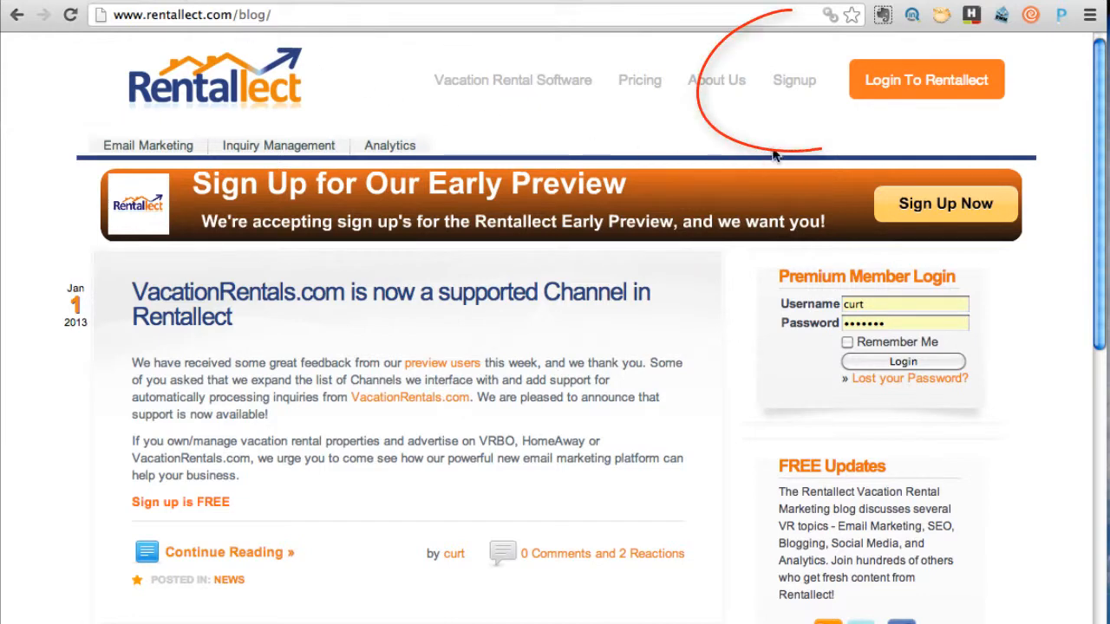
Step: Open the free Rentallect signup form from the Rentallect blog site
click(795, 82)
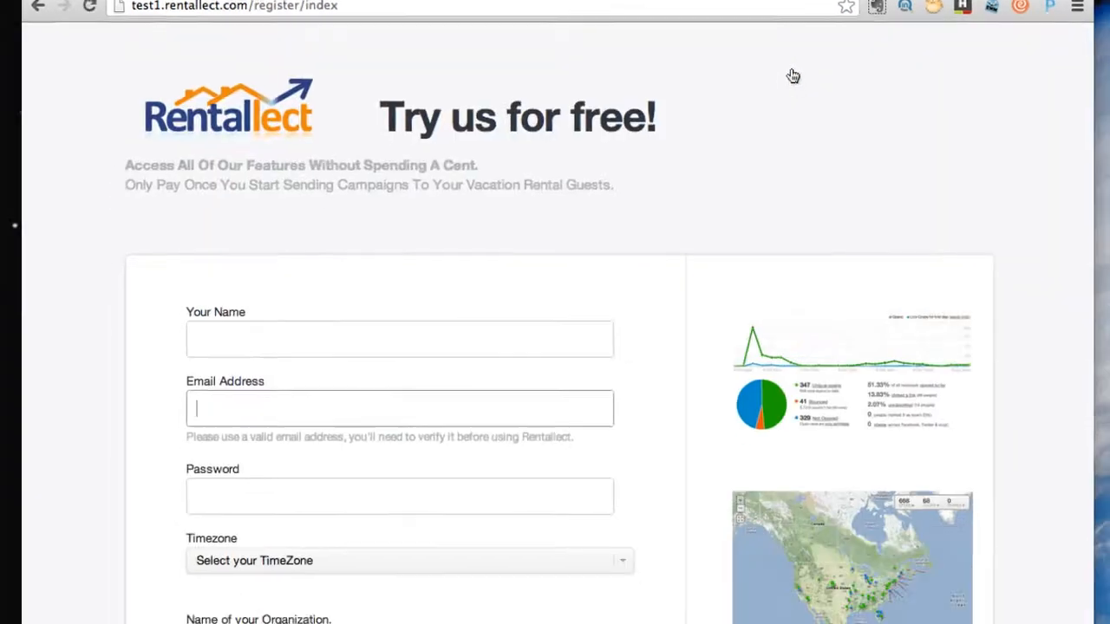